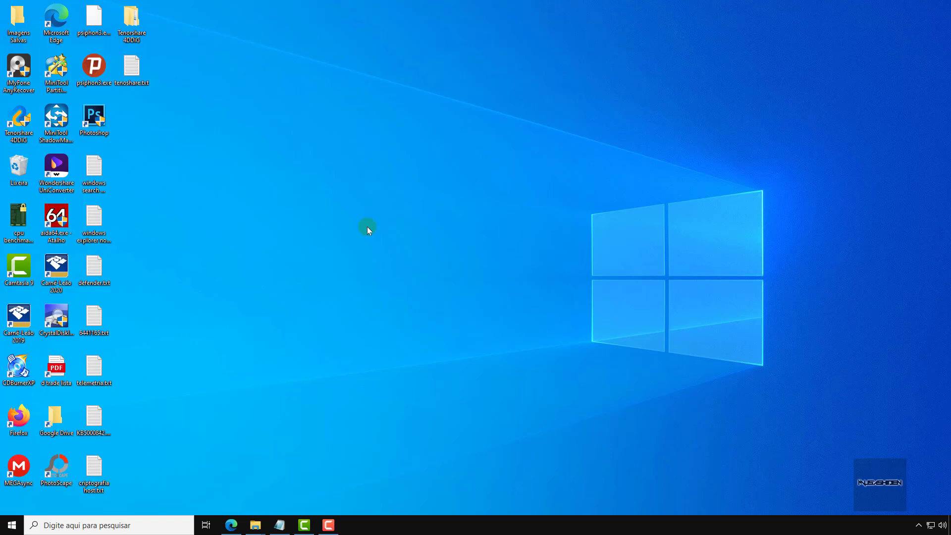
# Open the Downloads folder on BACKUP (F:) and run rufus-3.13.exe as administrator.
pyautogui.moveTo(255, 525)
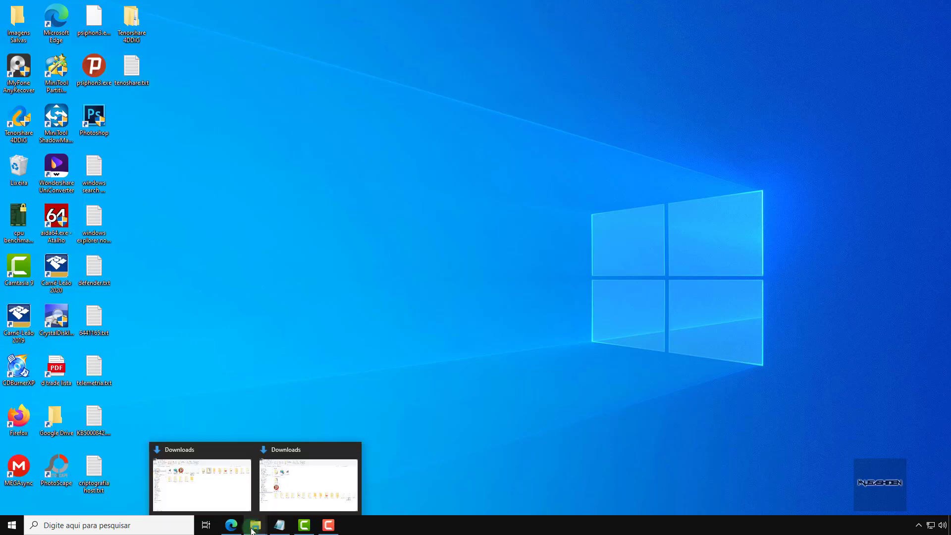
pyautogui.click(296, 478)
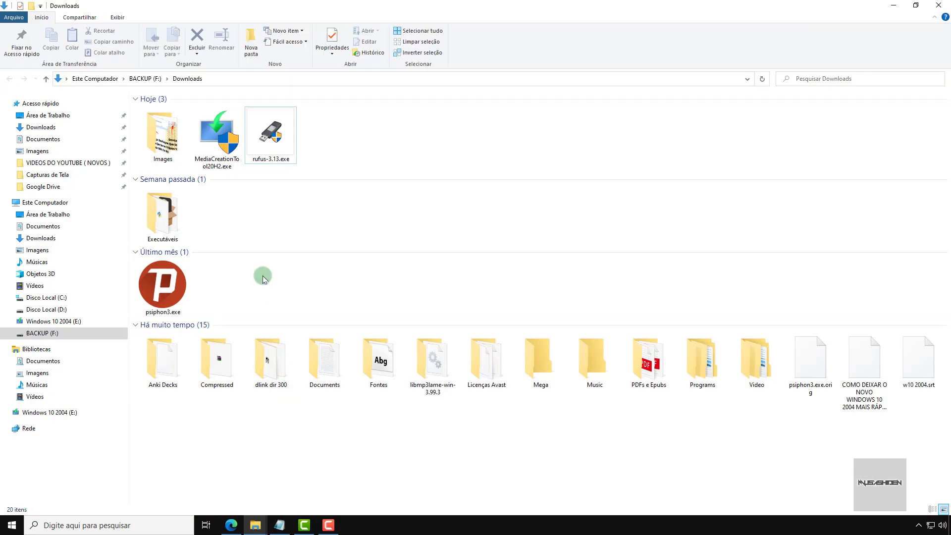
pyautogui.click(277, 136)
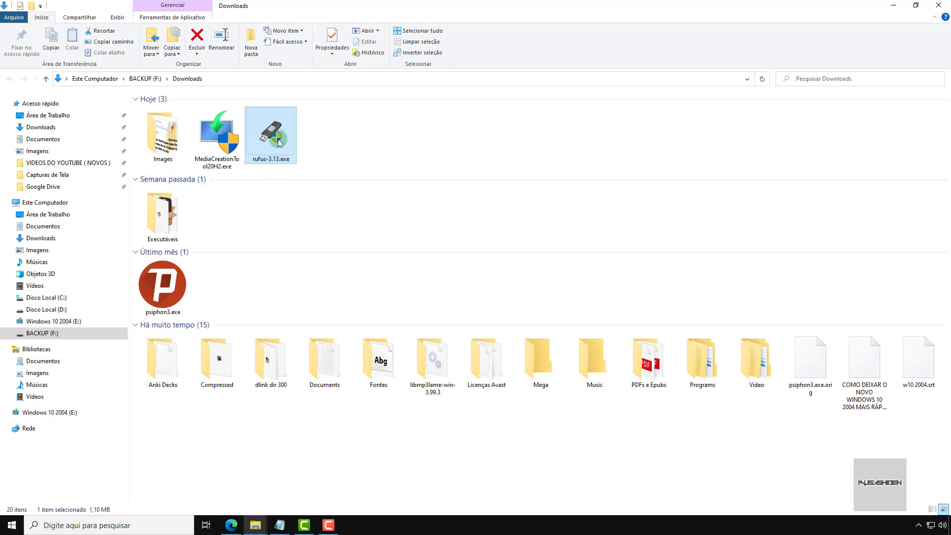
pyautogui.moveTo(277, 143)
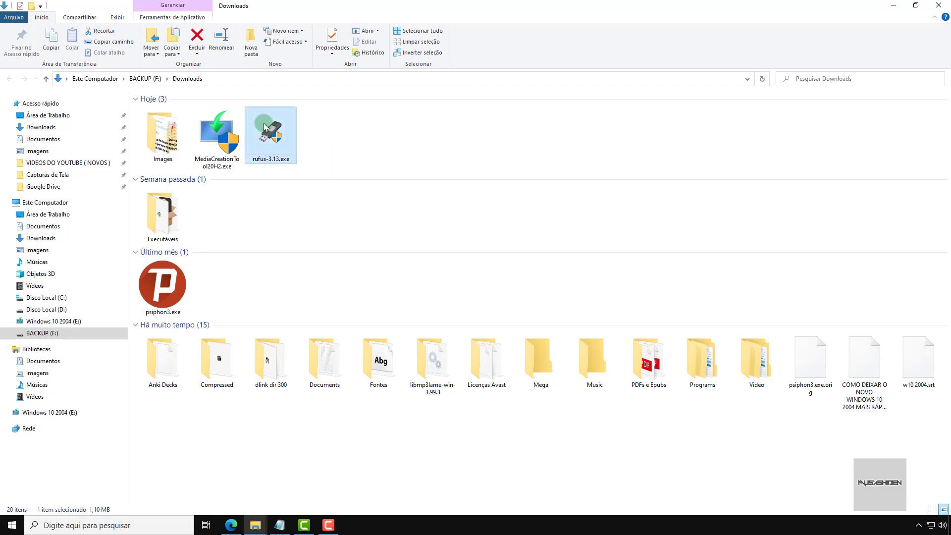
pyautogui.rightClick(272, 127)
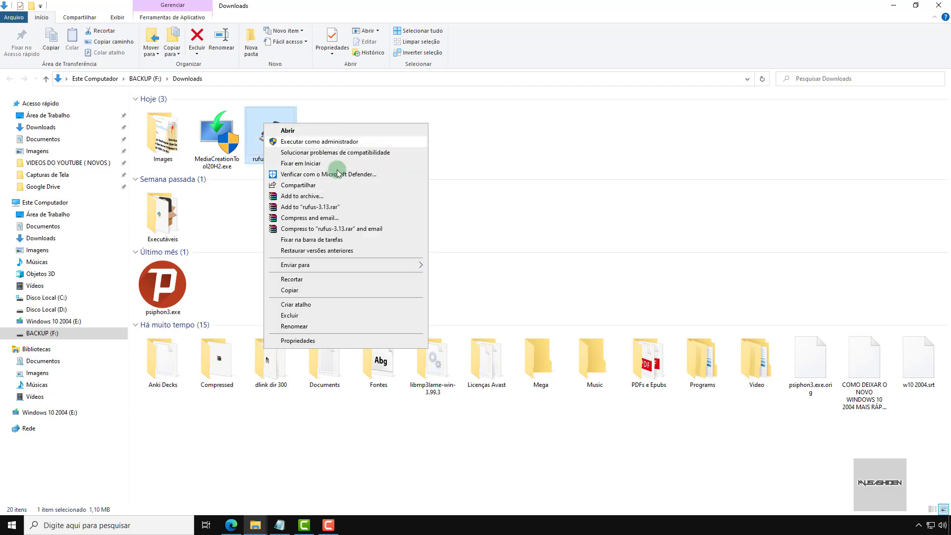
pyautogui.click(365, 143)
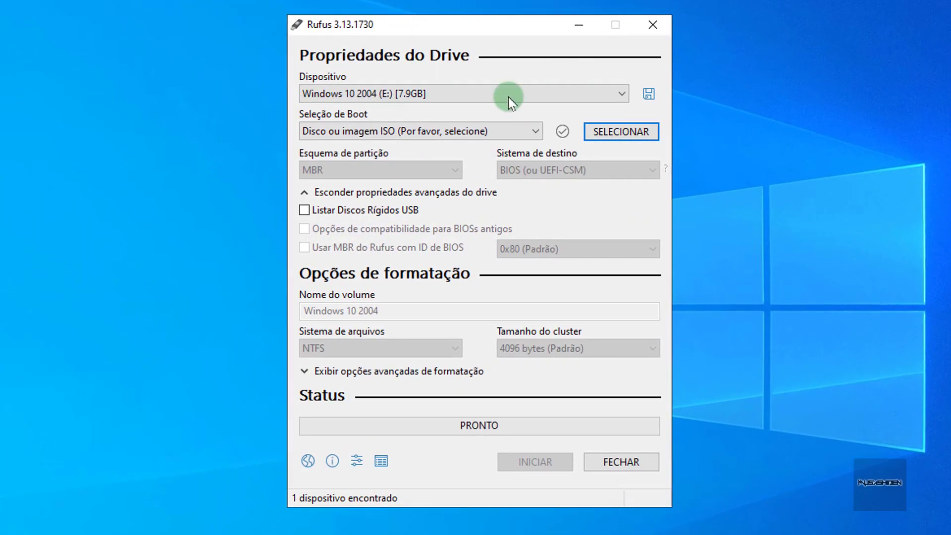
# Examine the available devices and the boot selection options in the Rufus drive properties.
pyautogui.click(544, 93)
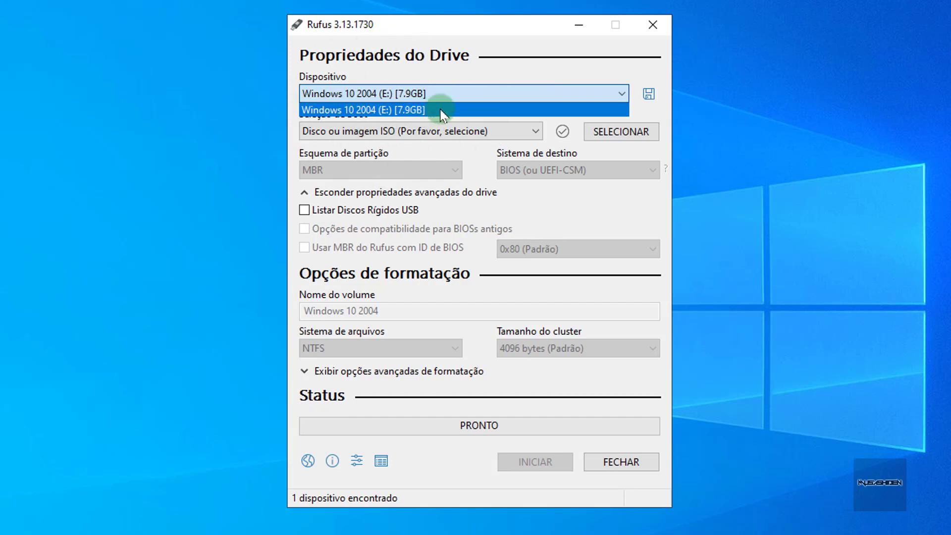
pyautogui.click(551, 100)
pyautogui.click(587, 100)
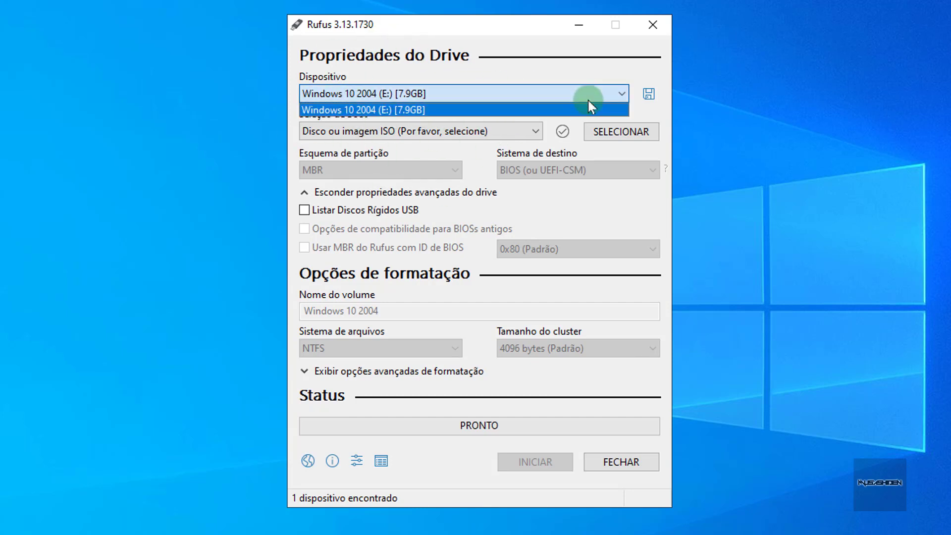
pyautogui.click(516, 94)
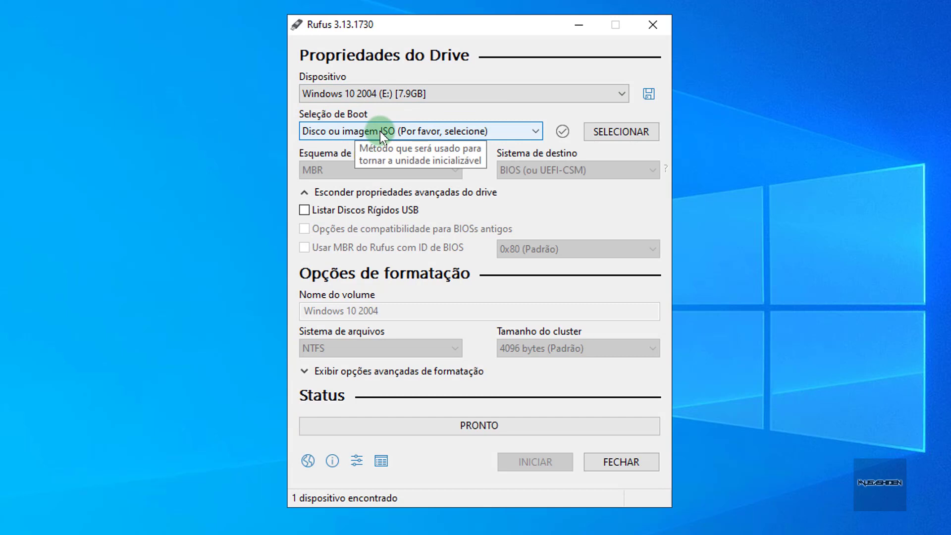
pyautogui.click(405, 130)
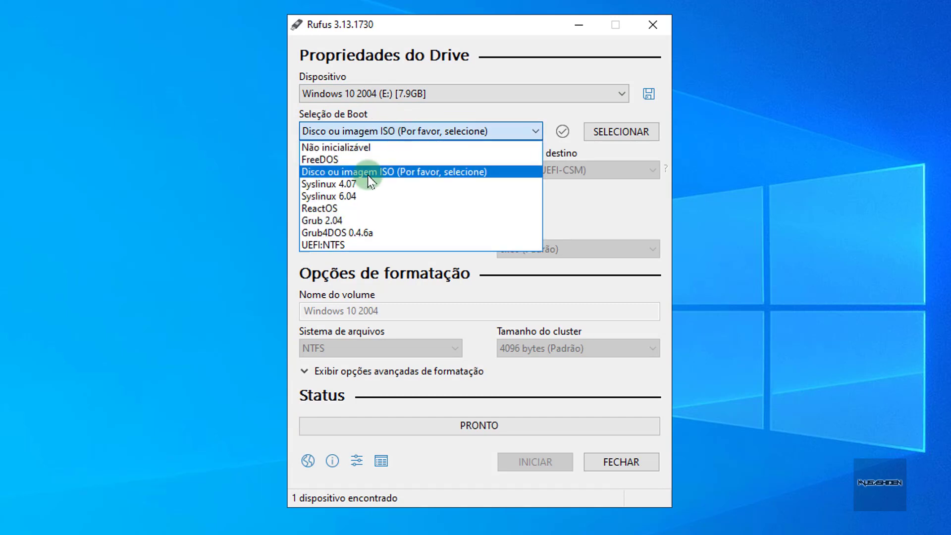
pyautogui.click(480, 130)
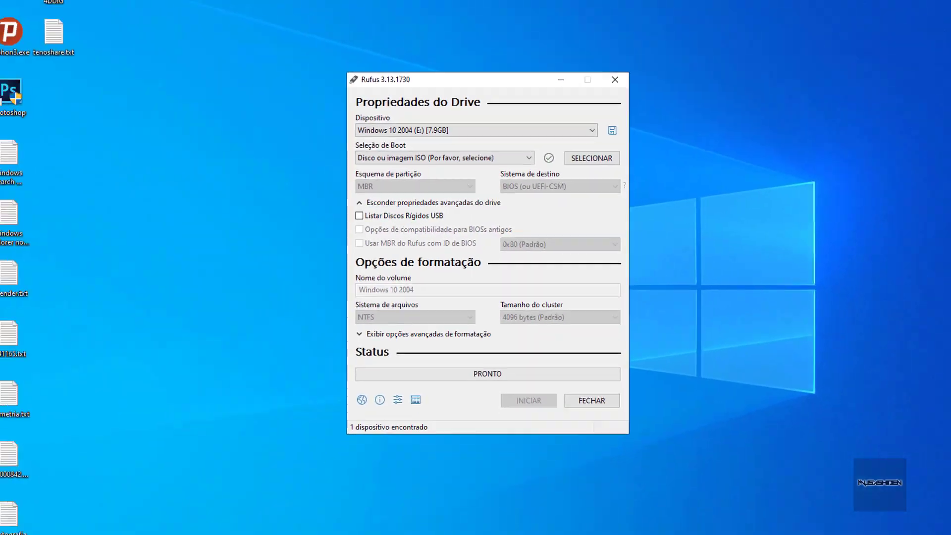
# Switch to Microsoft Edge, download the media creation tool from the Windows 10 page and show the downloaded file in its folder.
pyautogui.click(231, 525)
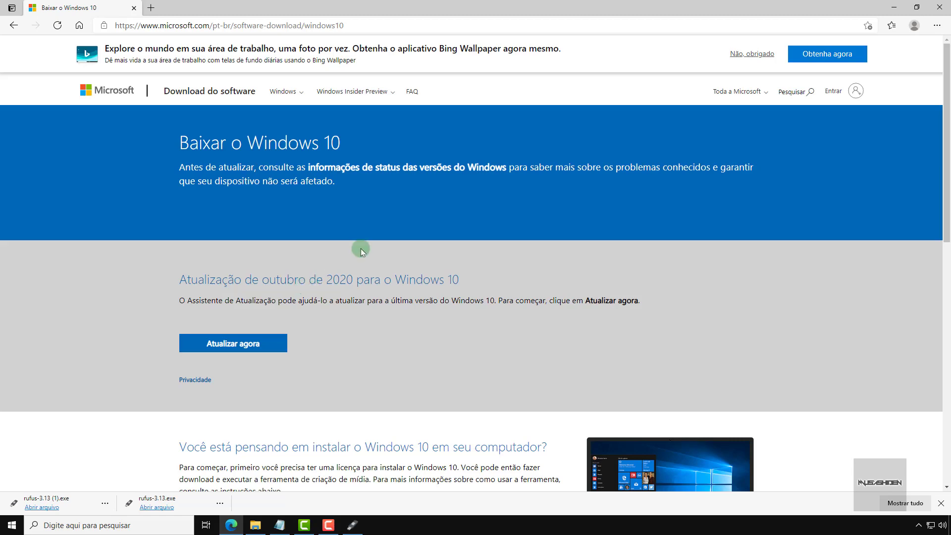
pyautogui.scroll(-7, 361, 248)
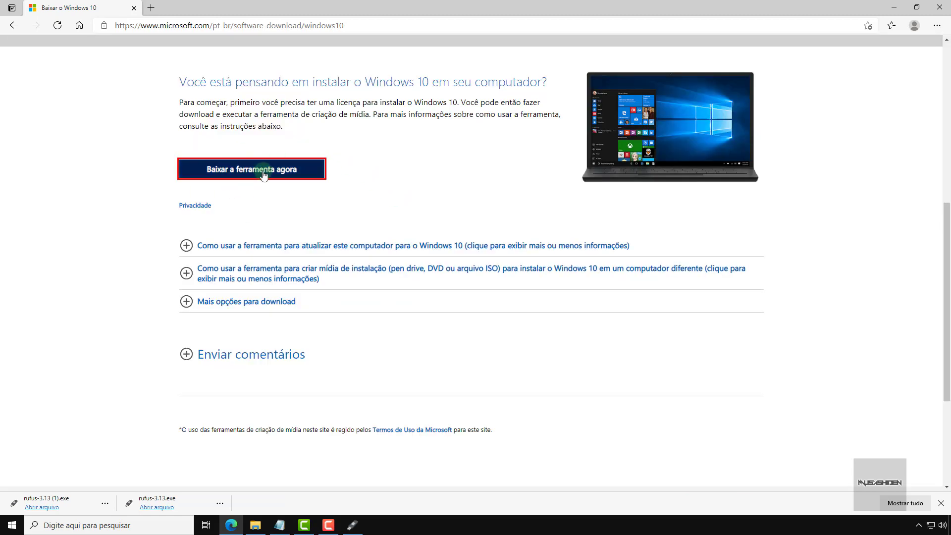
pyautogui.click(299, 171)
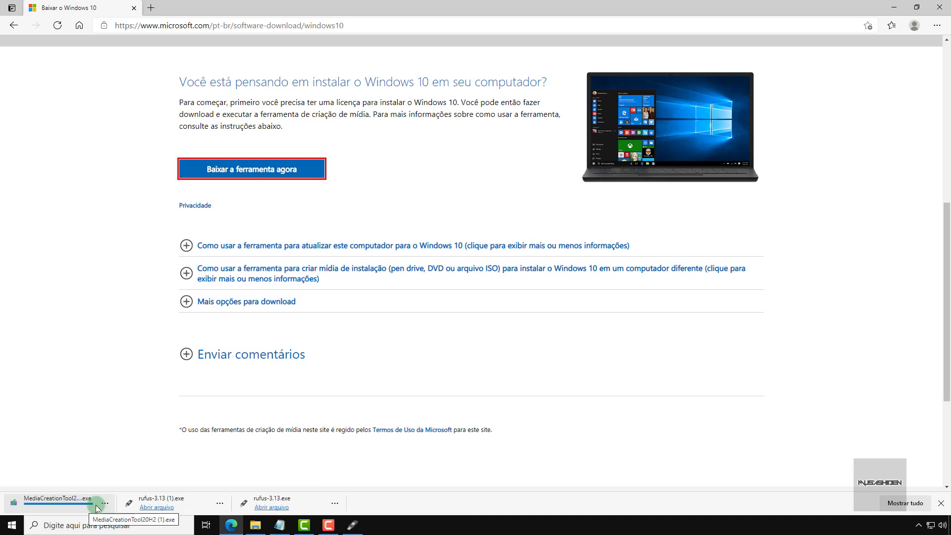
pyautogui.click(104, 504)
pyautogui.click(135, 420)
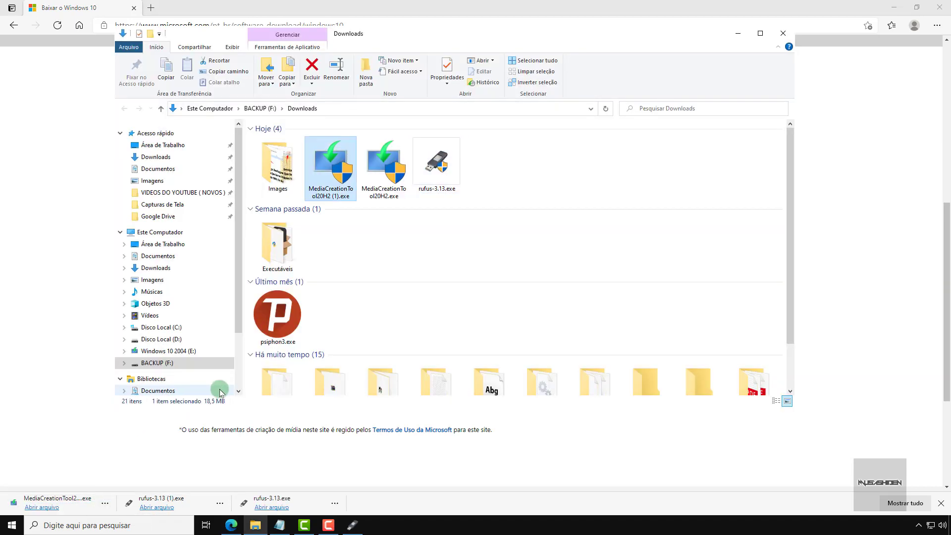
# Delete the duplicate MediaCreationTool20H2 (1).exe from Downloads and run MediaCreationTool20H2.exe.
pyautogui.click(761, 34)
pyautogui.click(277, 144)
pyautogui.click(216, 144)
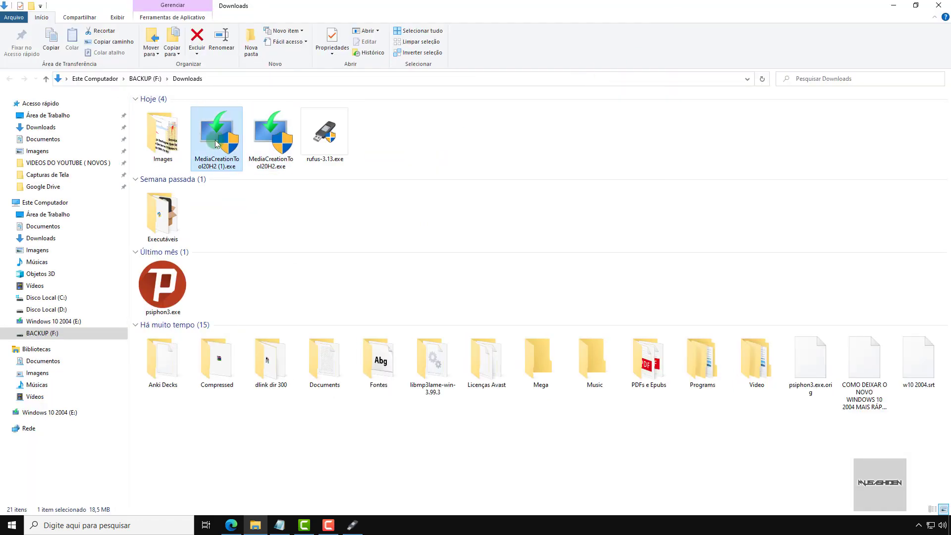
pyautogui.press('Delete')
pyautogui.click(229, 158)
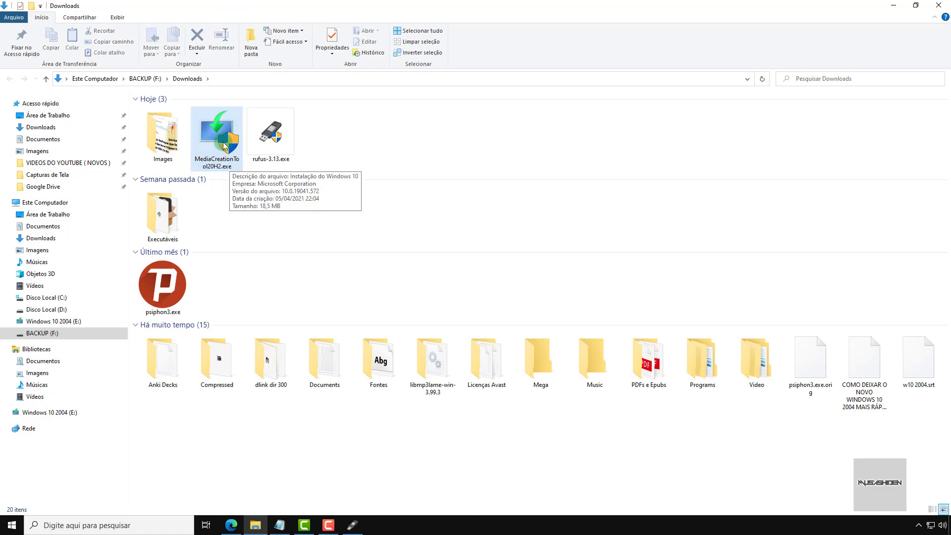
pyautogui.doubleClick(223, 142)
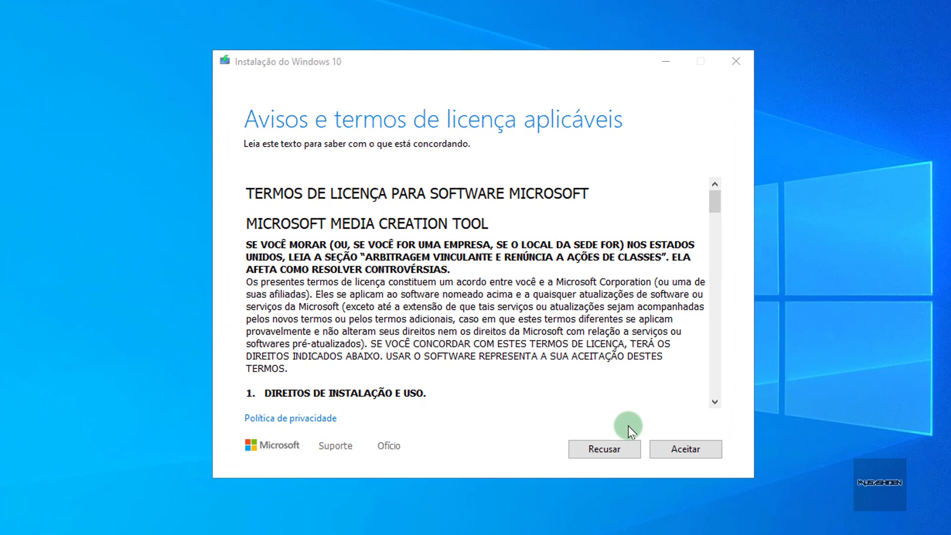
# Accept the licence terms and choose to create installation media (pen drive, DVD or ISO file) for another computer.
pyautogui.click(682, 450)
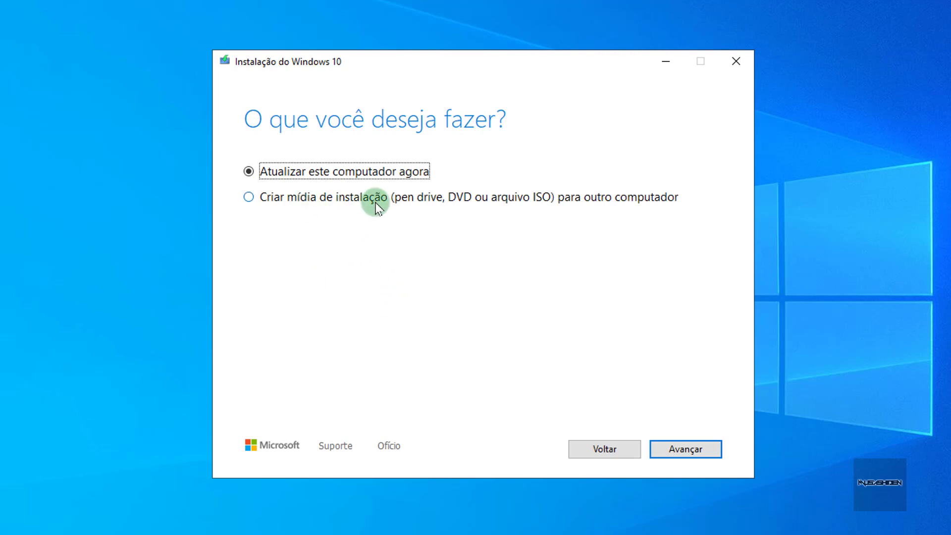
pyautogui.click(448, 203)
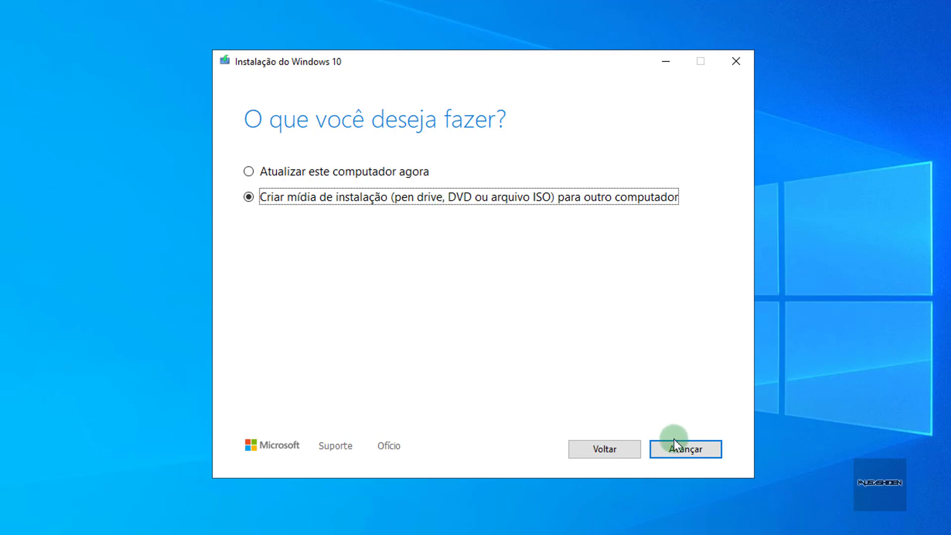
pyautogui.click(681, 450)
# Turn off the recommended options to examine the language, edition and architecture choices, and turn the recommended options back on.
pyautogui.click(300, 311)
pyautogui.click(300, 311)
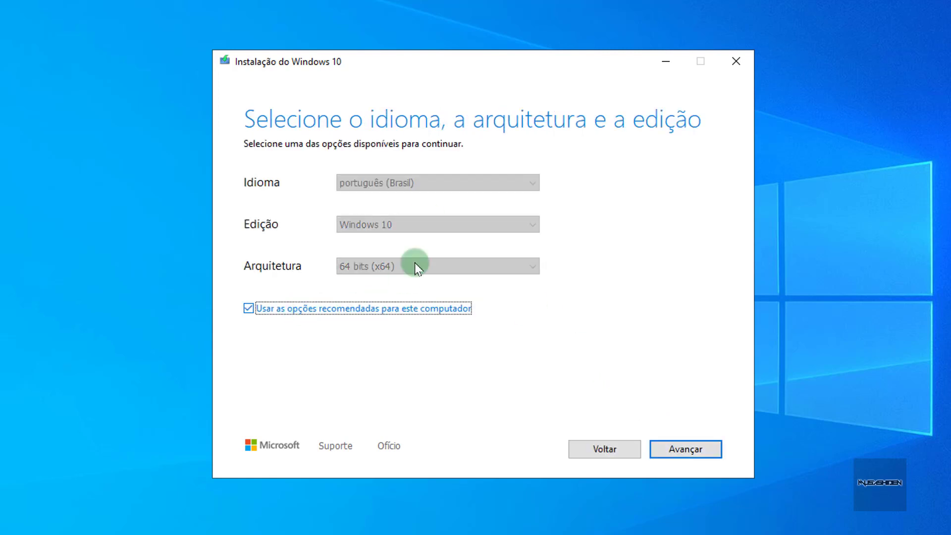
pyautogui.click(297, 313)
pyautogui.click(456, 186)
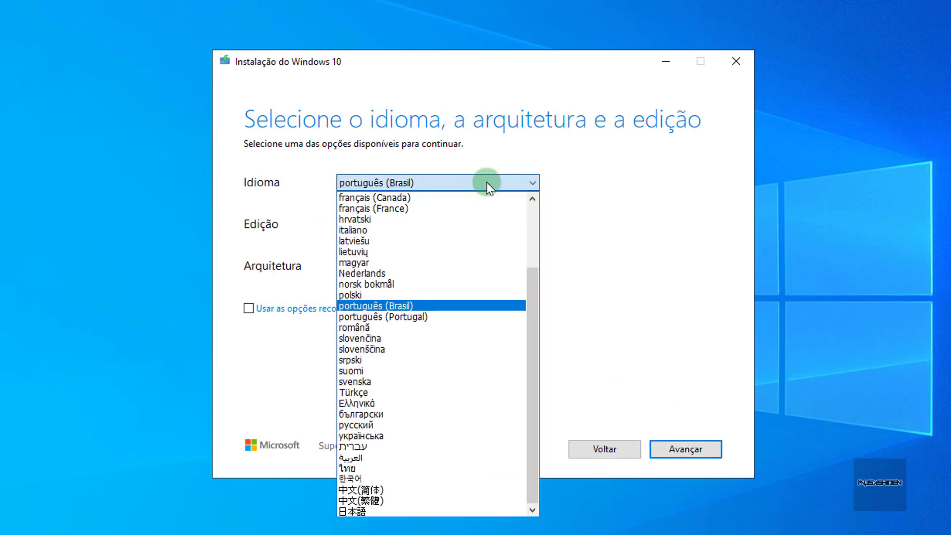
pyautogui.click(478, 184)
pyautogui.click(434, 220)
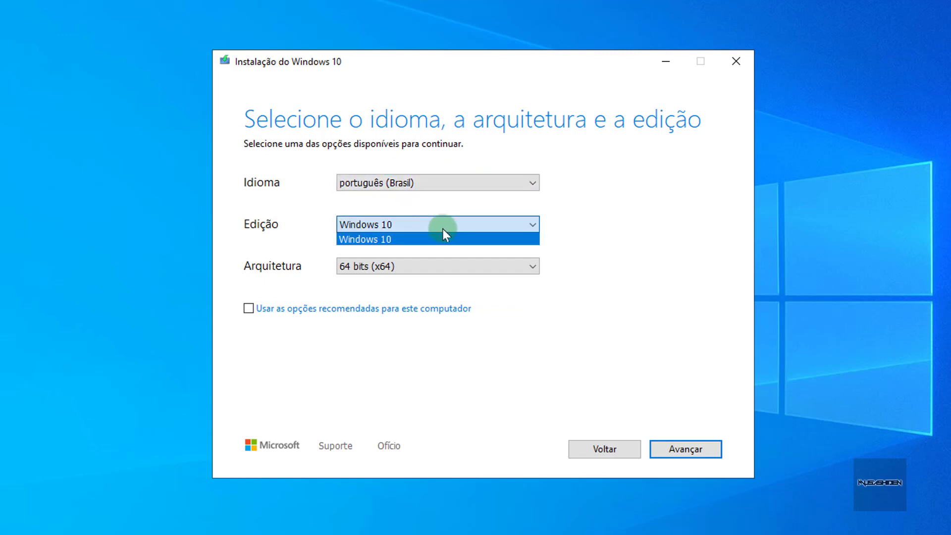
pyautogui.click(446, 227)
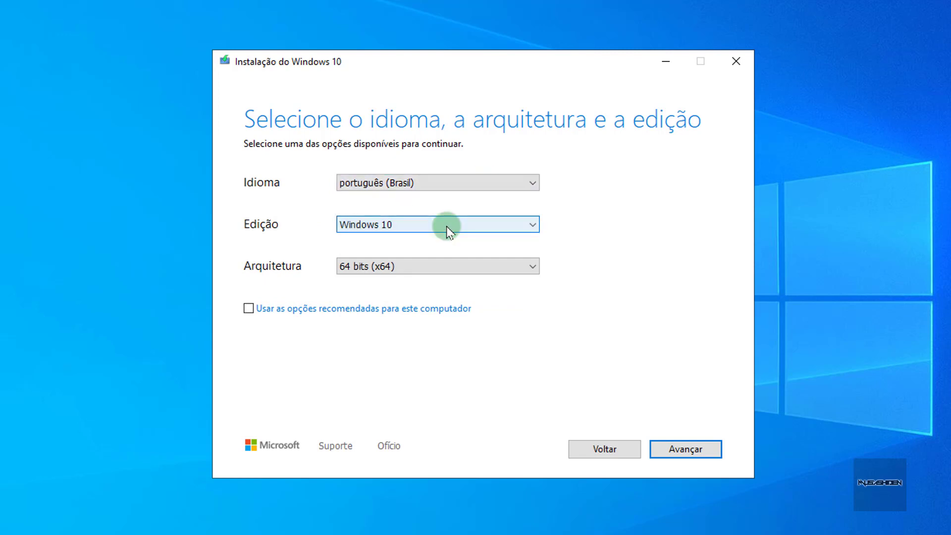
pyautogui.click(389, 266)
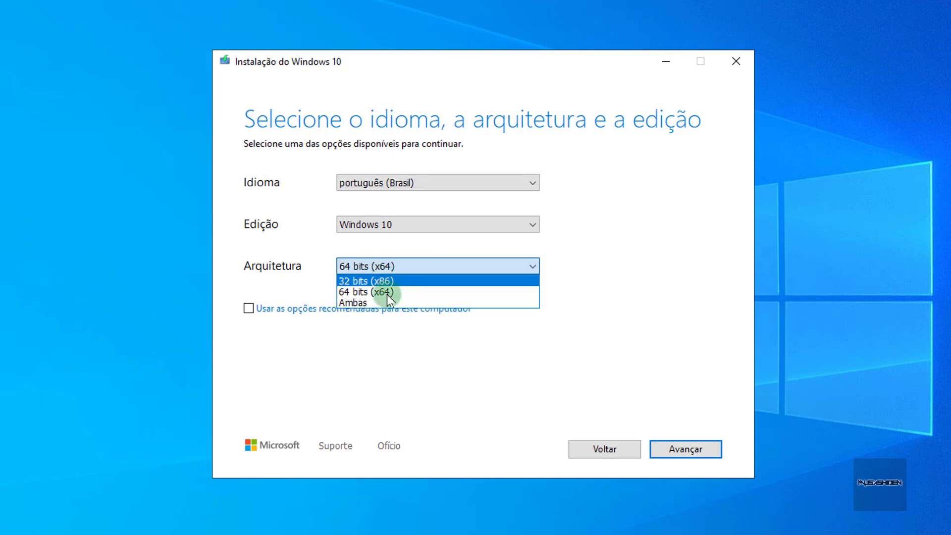
pyautogui.click(418, 267)
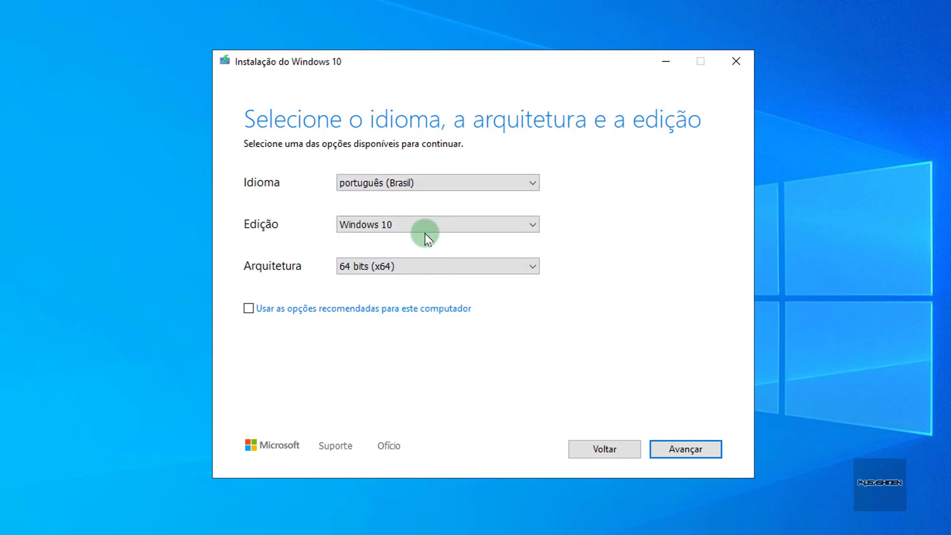
pyautogui.press('Tab')
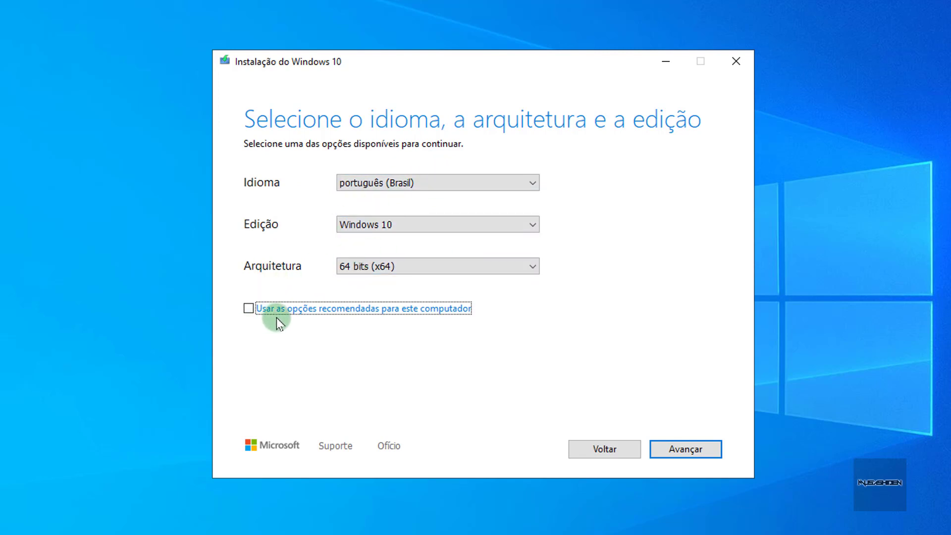
pyautogui.click(405, 312)
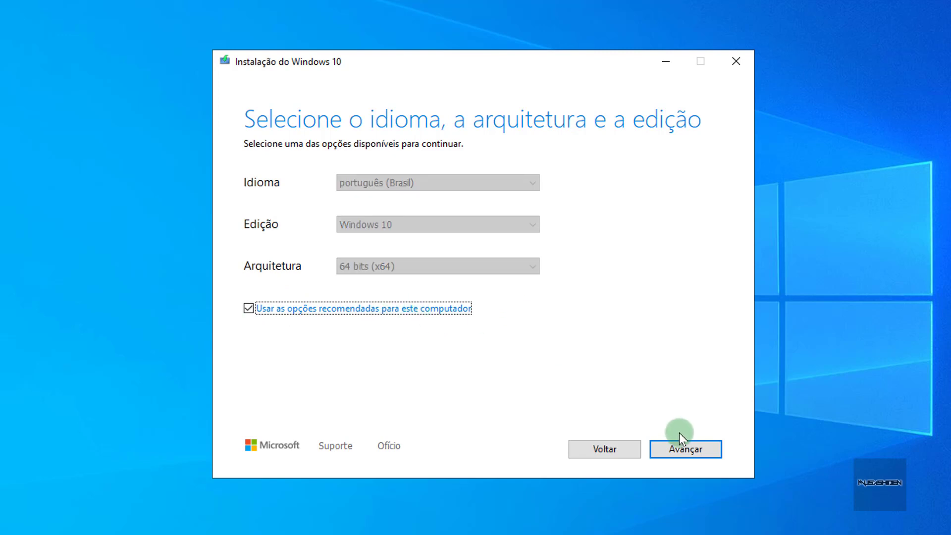
# Accept the recommended language, edition and architecture, and choose Arquivo ISO as the media to create.
pyautogui.click(686, 448)
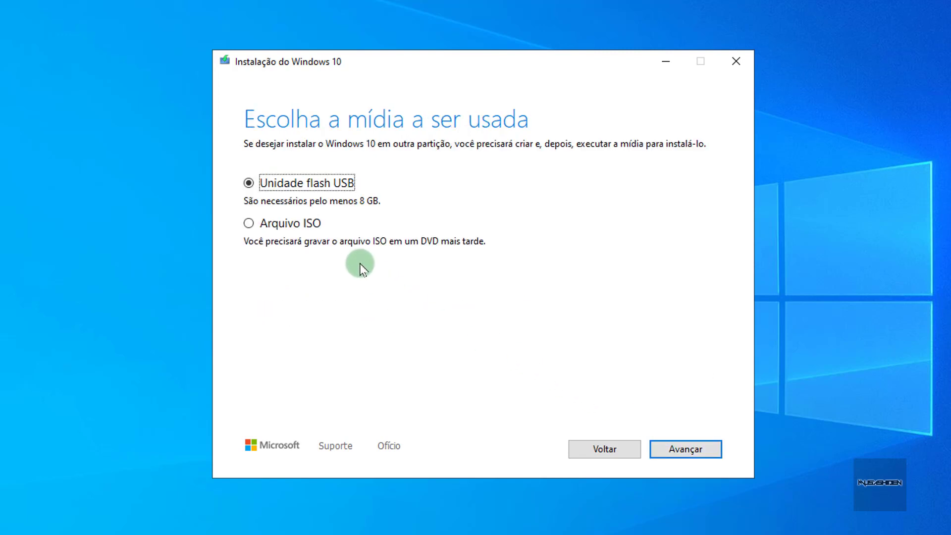
pyautogui.click(261, 233)
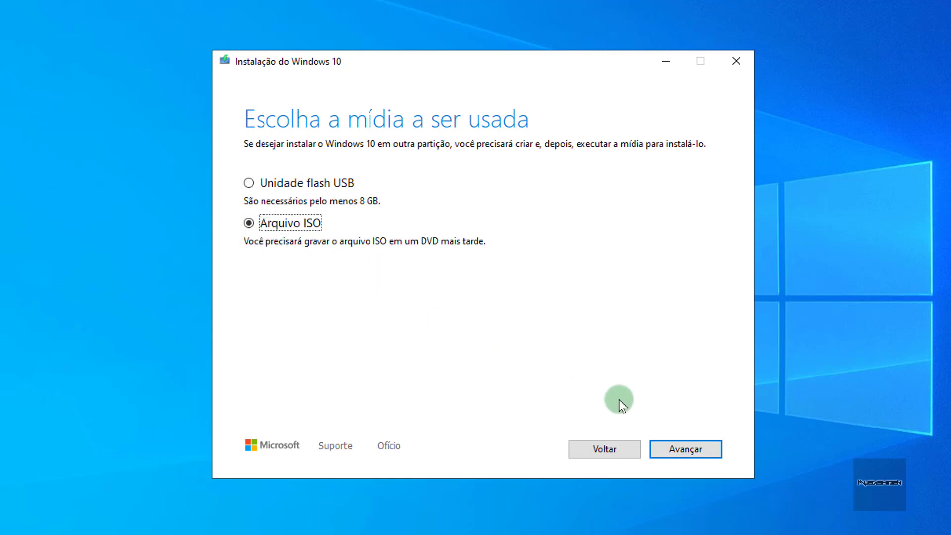
pyautogui.click(688, 450)
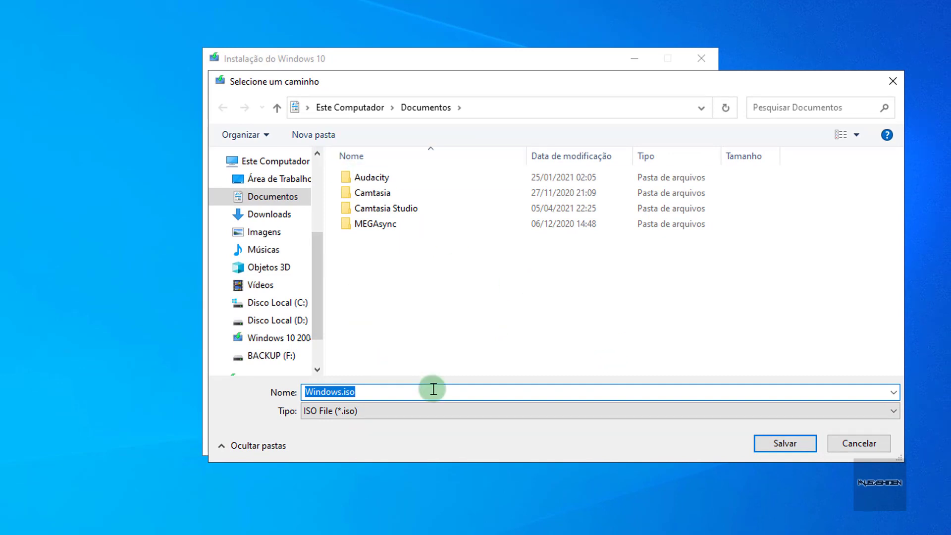
# Save the ISO as Windows 10 20h2.iso in the IMAGENS ISO folder on BACKUP (F:) and finish the media creation wizard.
pyautogui.click(302, 358)
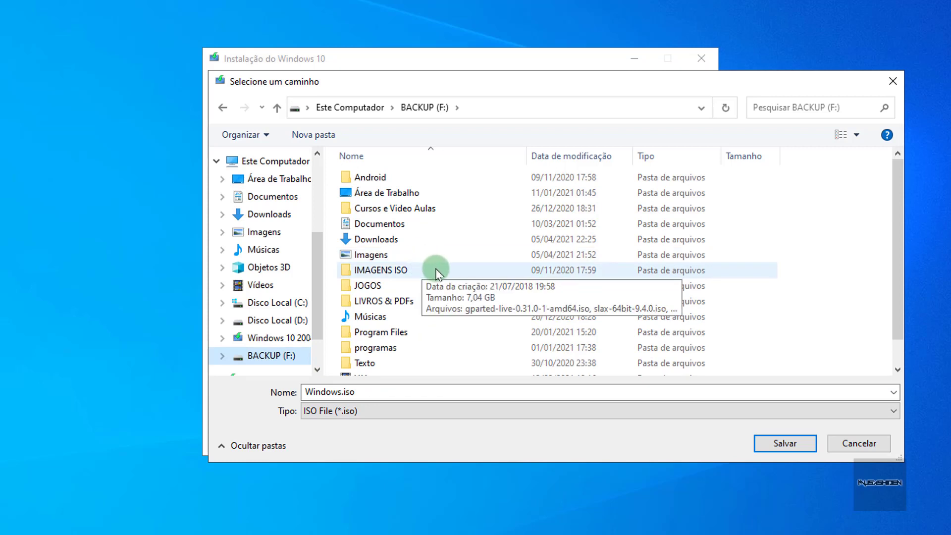
pyautogui.click(436, 271)
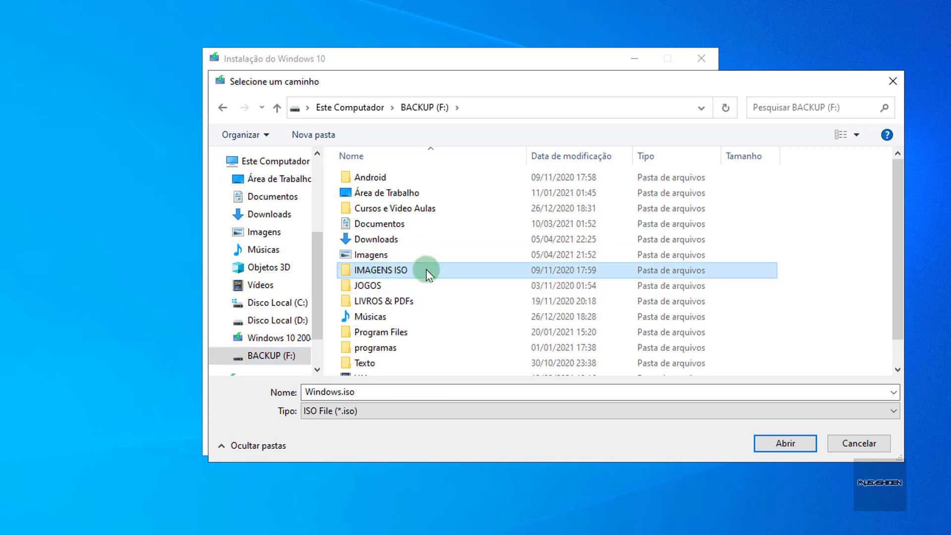
pyautogui.doubleClick(429, 270)
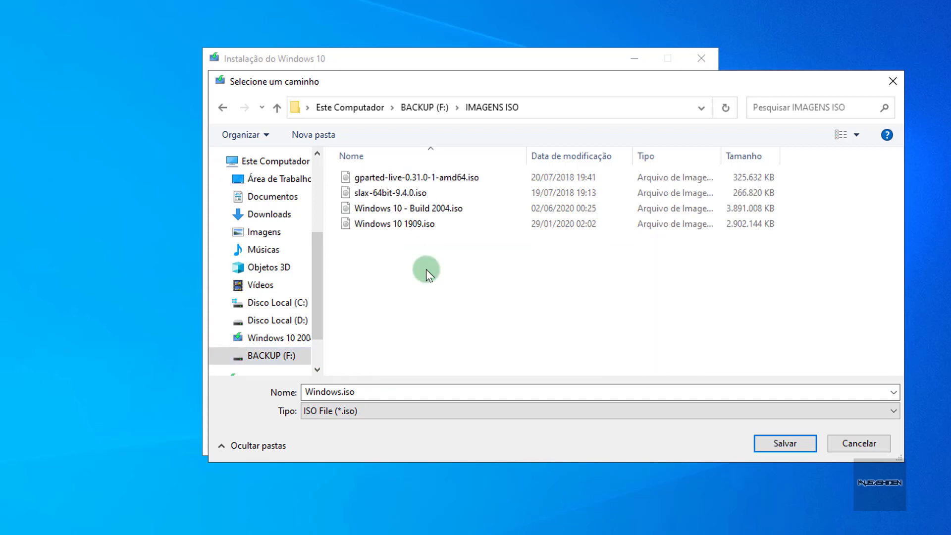
pyautogui.click(435, 226)
pyautogui.click(373, 392)
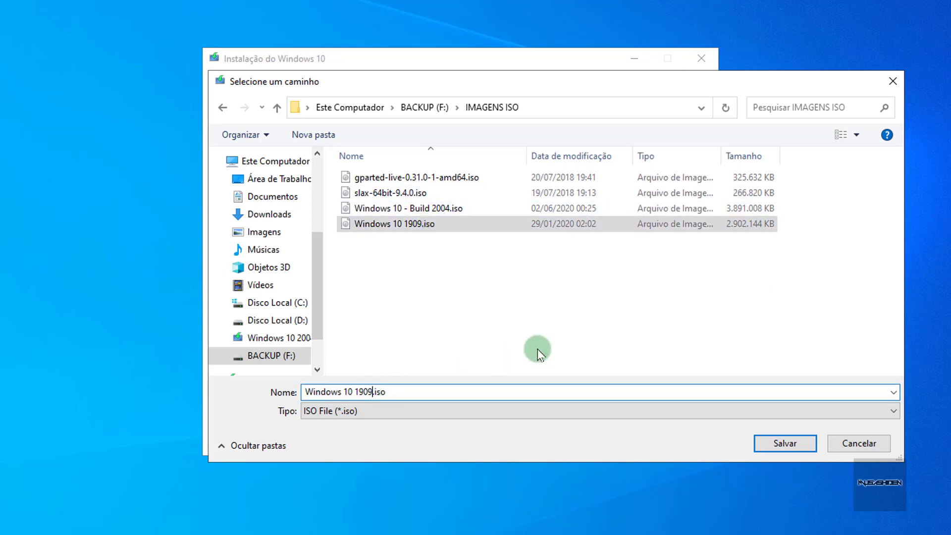
pyautogui.press('BackSpace')
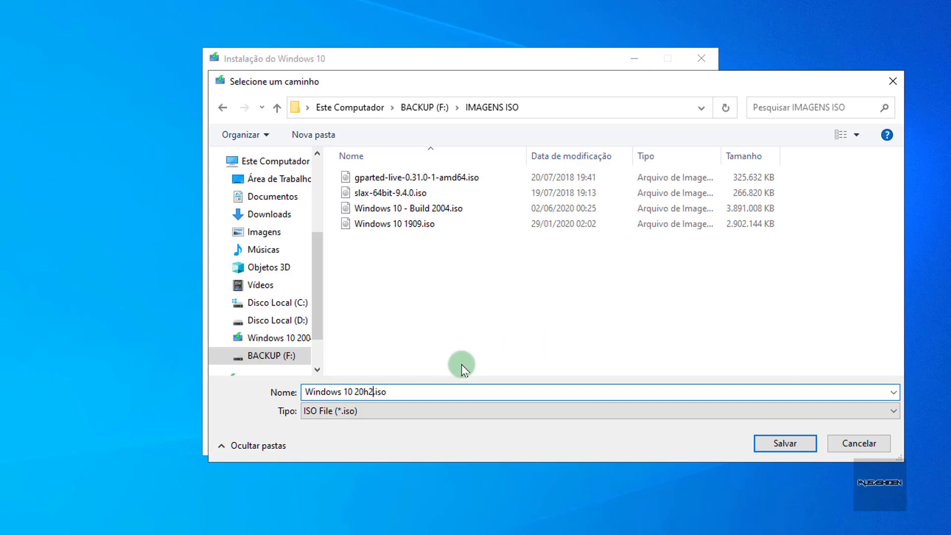
pyautogui.click(404, 394)
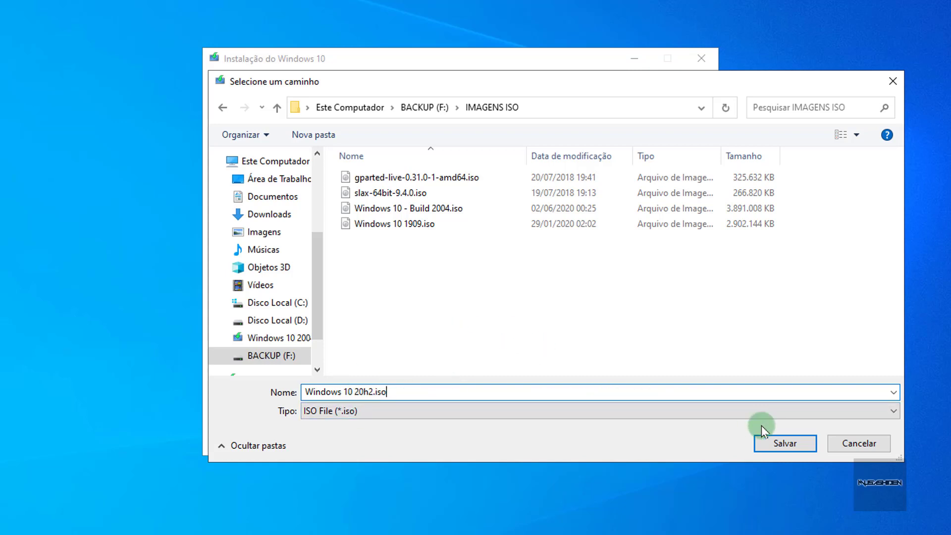
pyautogui.click(787, 442)
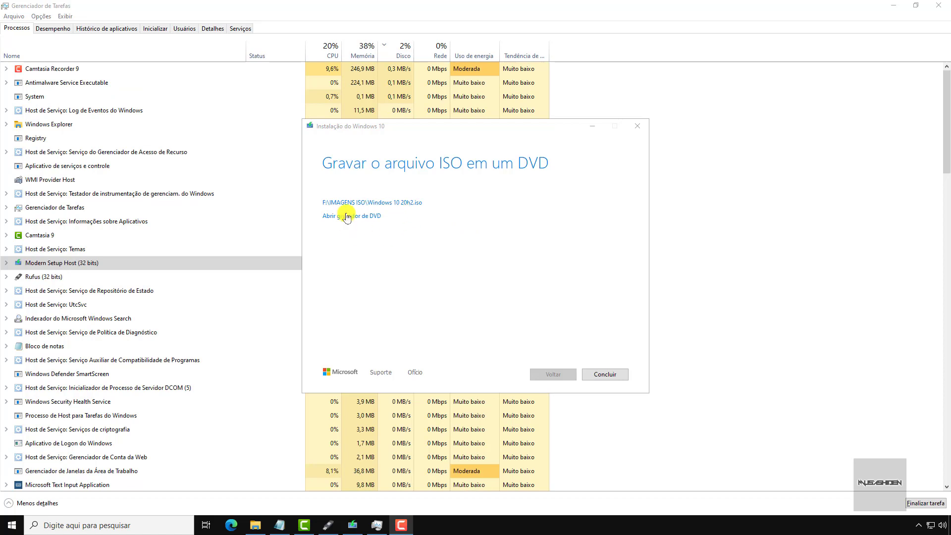
pyautogui.click(602, 375)
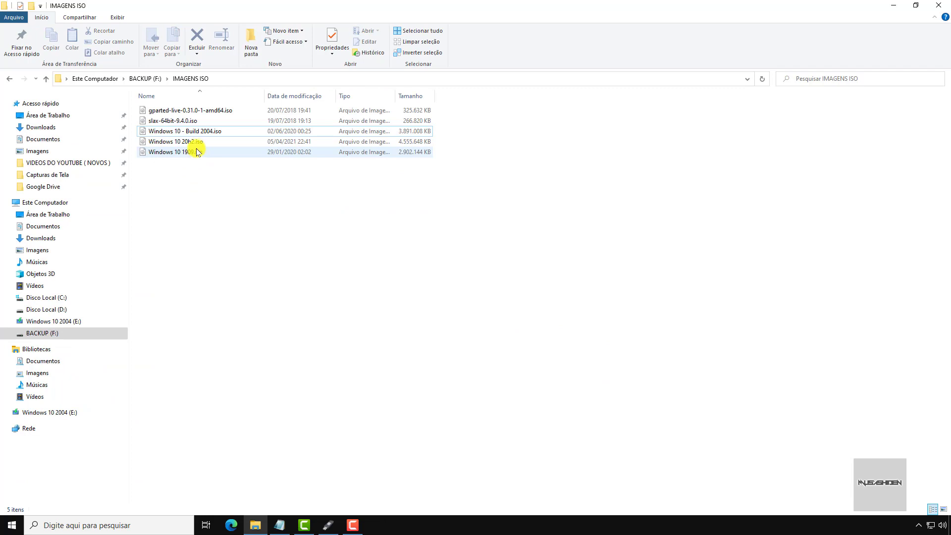
# View the properties of Windows 10 20h2.iso in the IMAGENS ISO folder and close them without changes.
pyautogui.click(197, 142)
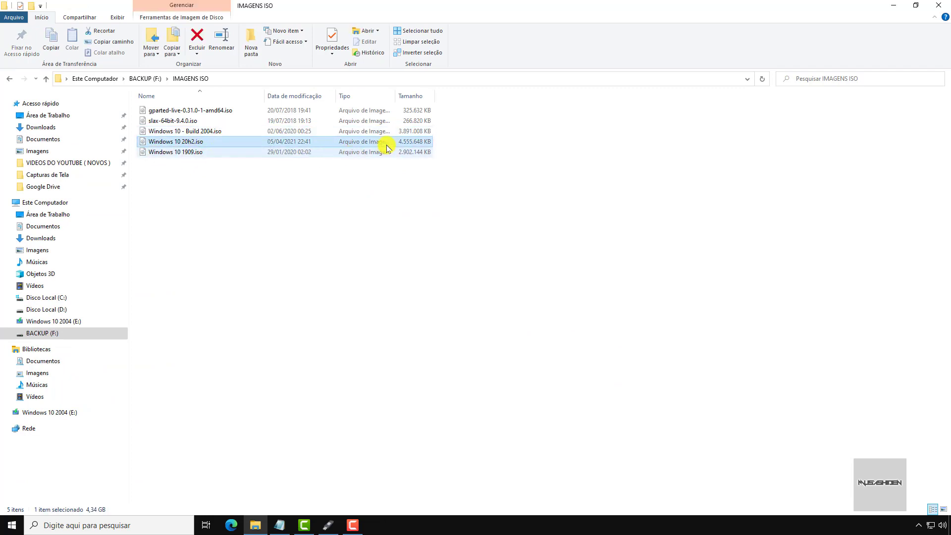
pyautogui.hotkey('alt', 'Return')
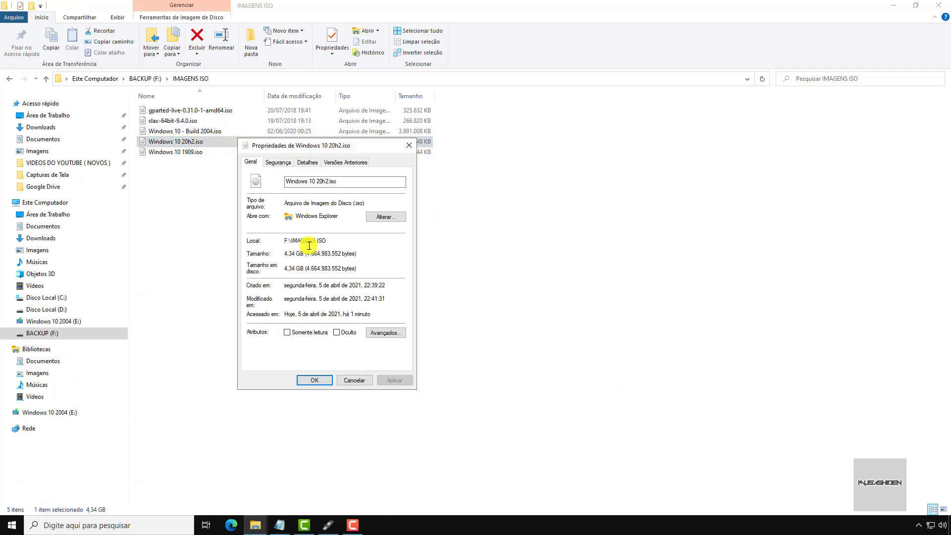
pyautogui.click(355, 382)
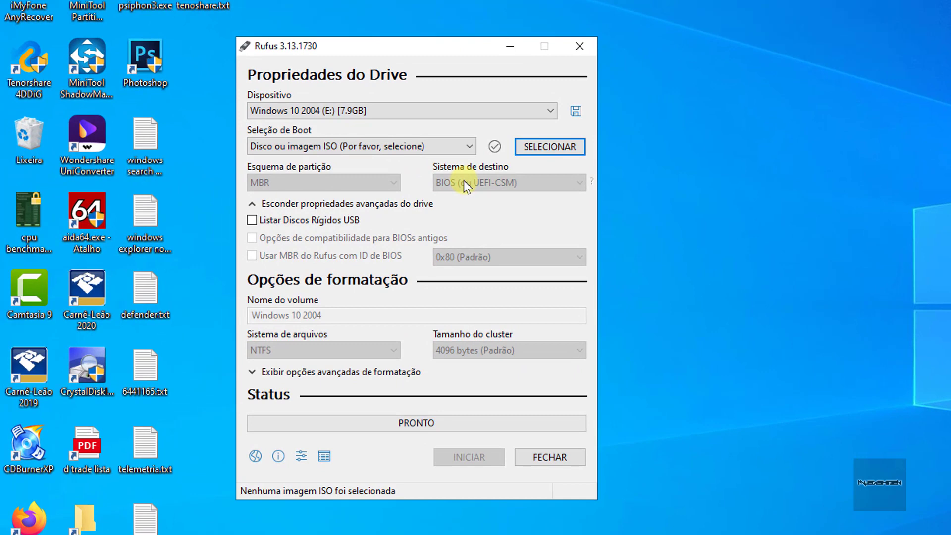
# In Rufus, load Windows 10 20h2.iso as the boot image and choose Instalação padrão do Windows as the image option.
pyautogui.click(548, 149)
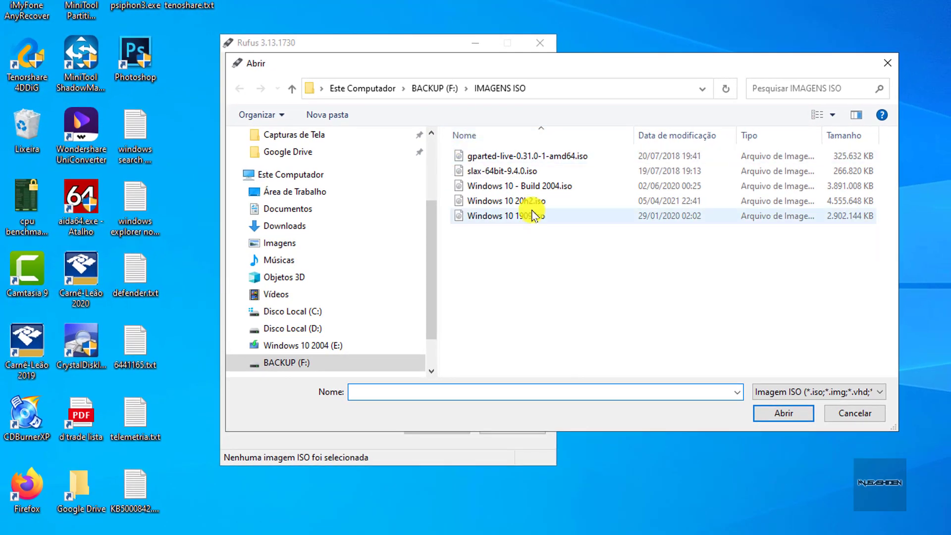
pyautogui.click(531, 201)
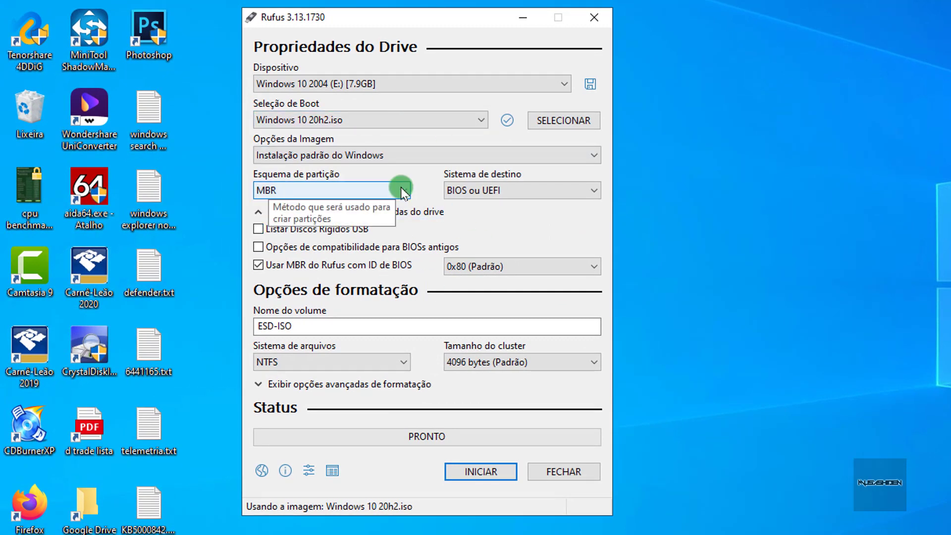
pyautogui.click(406, 154)
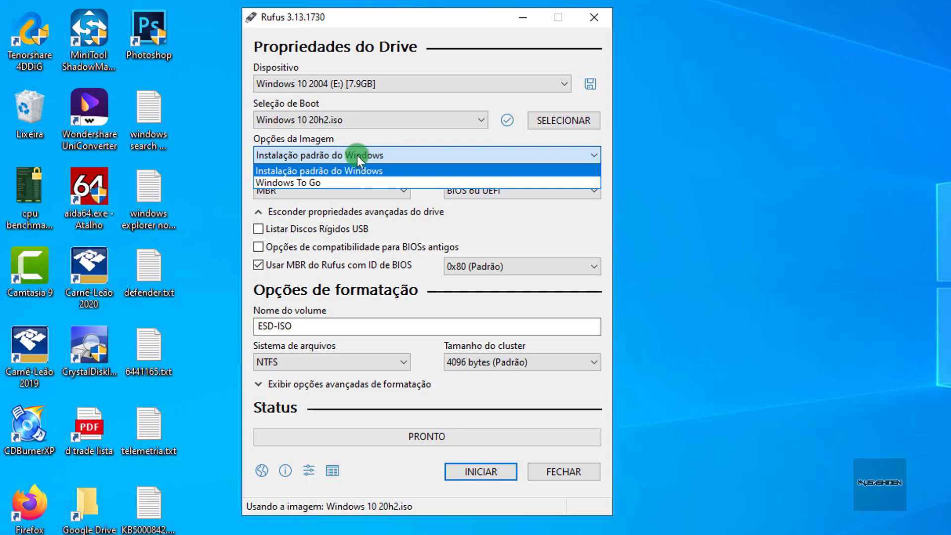
pyautogui.click(387, 172)
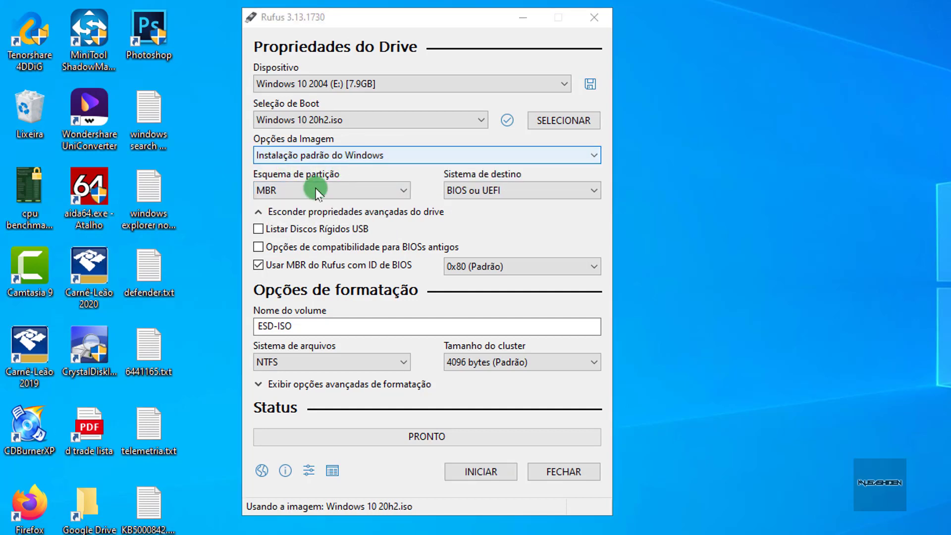
# Switch the partition scheme to GPT, return it to MBR, and check the target system choices.
pyautogui.click(382, 190)
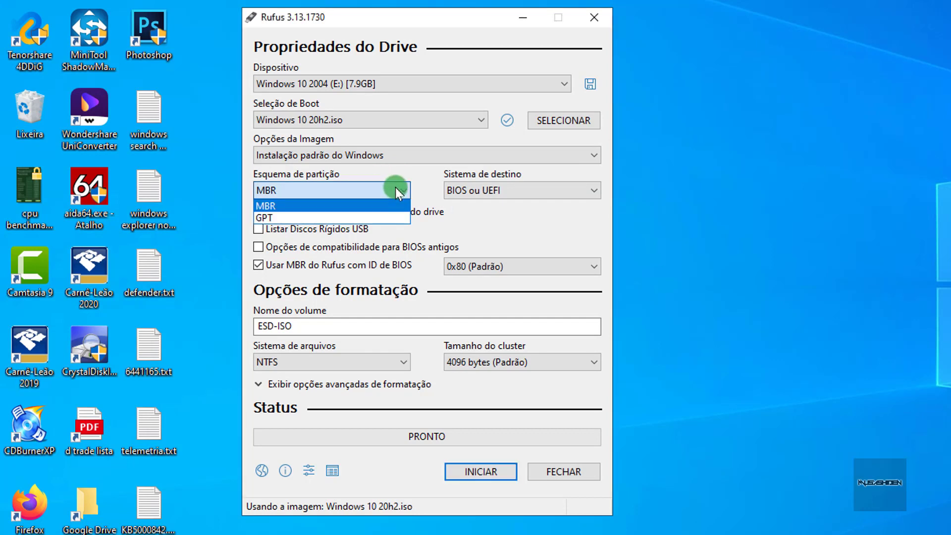
pyautogui.click(399, 192)
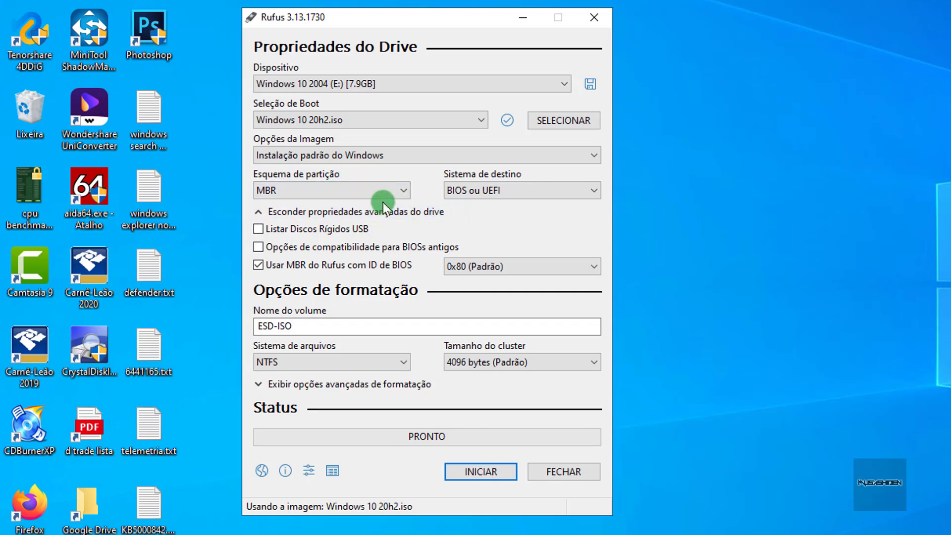
pyautogui.click(397, 190)
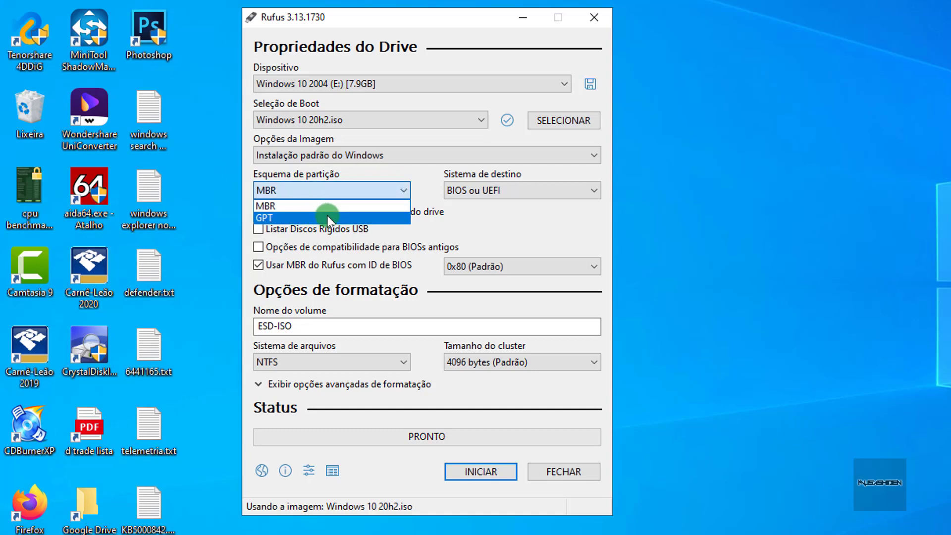
pyautogui.click(376, 217)
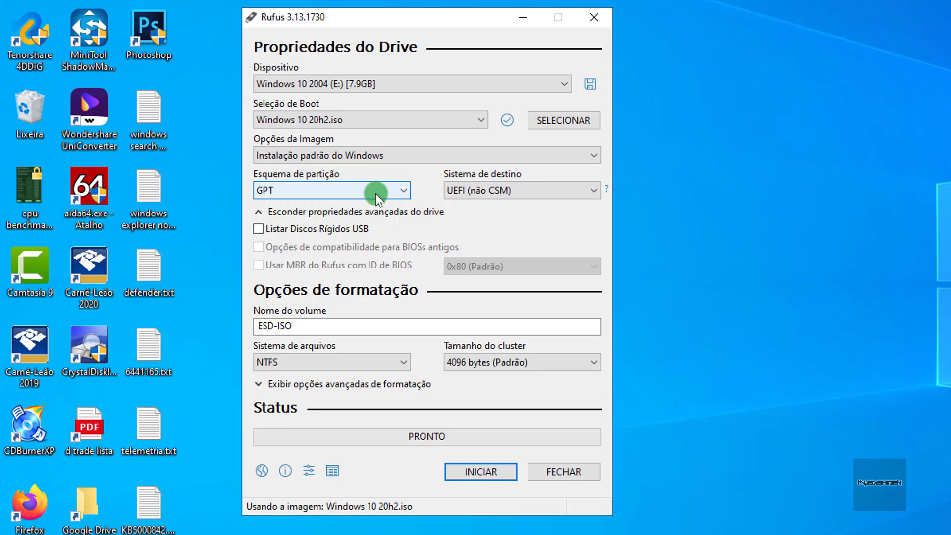
pyautogui.click(389, 192)
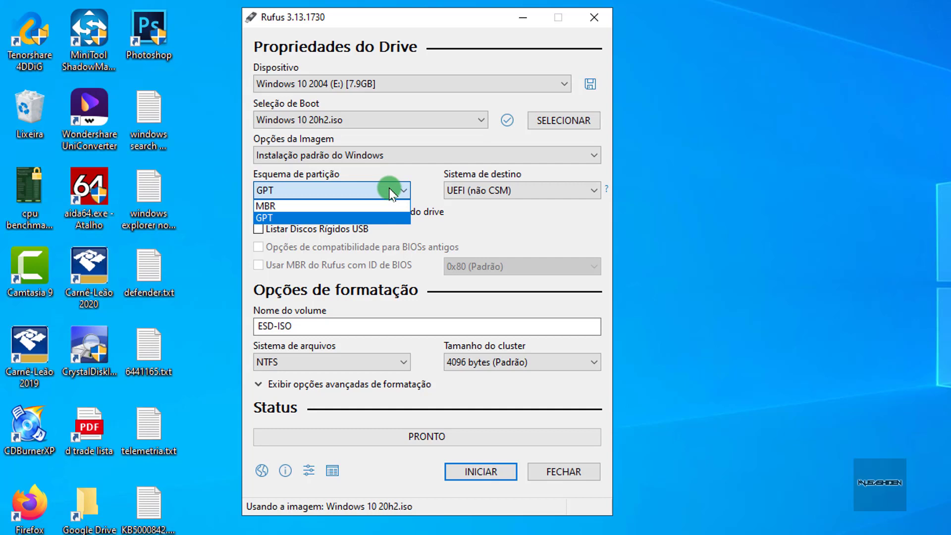
pyautogui.click(335, 206)
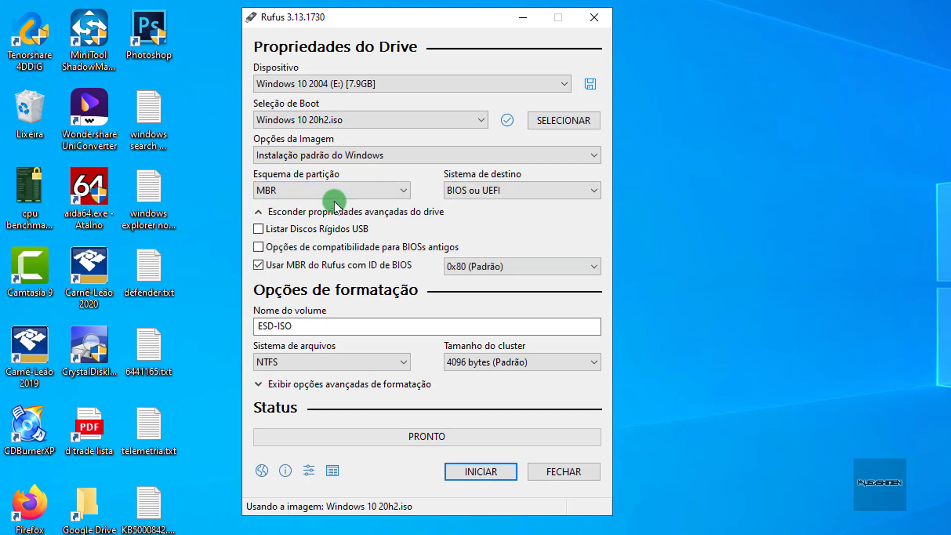
pyautogui.click(483, 193)
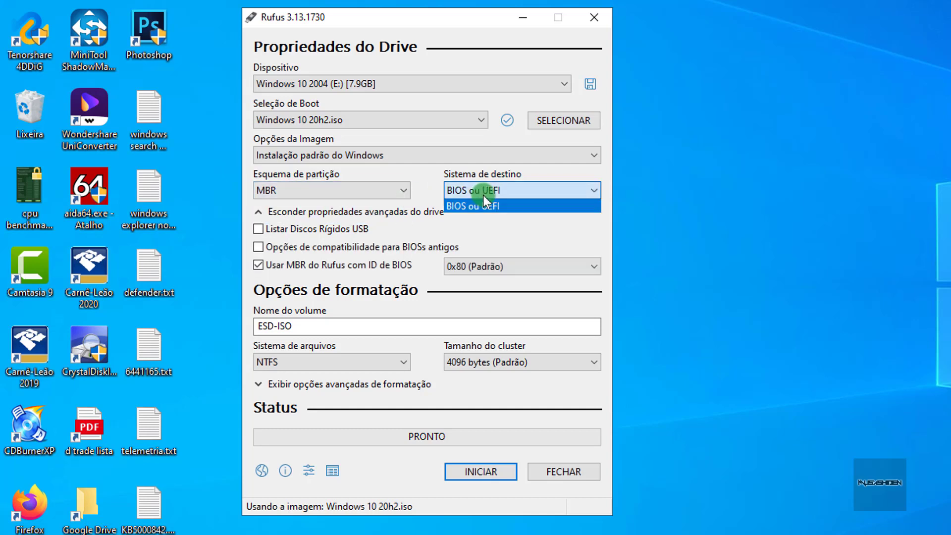
pyautogui.click(546, 189)
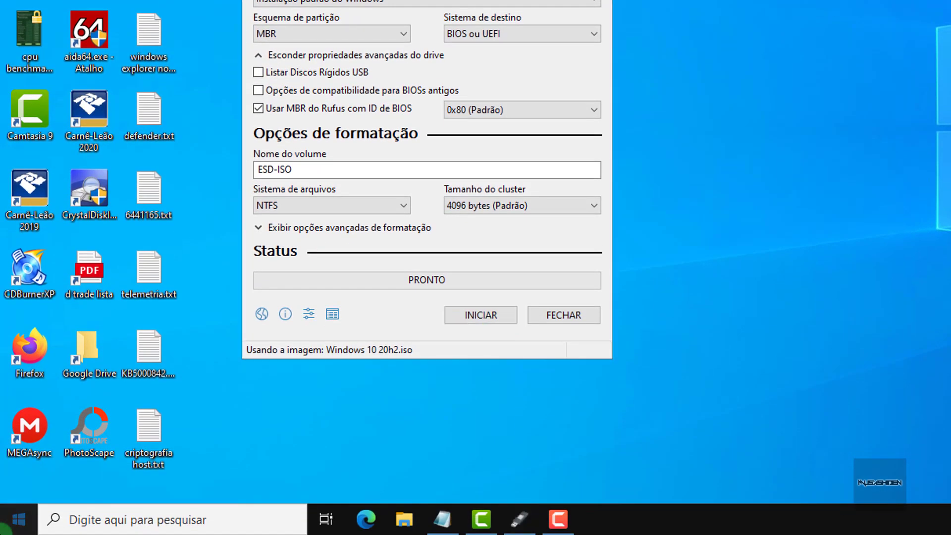
# Search Windows for "system", open Informações do sistema, and examine the BIOS mode and secure boot state.
pyautogui.click(6, 530)
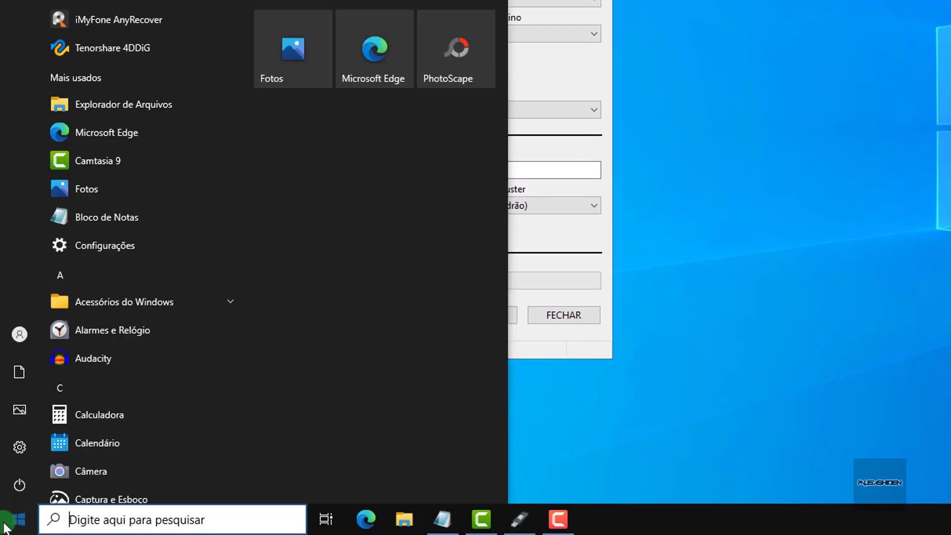
pyautogui.write('system')
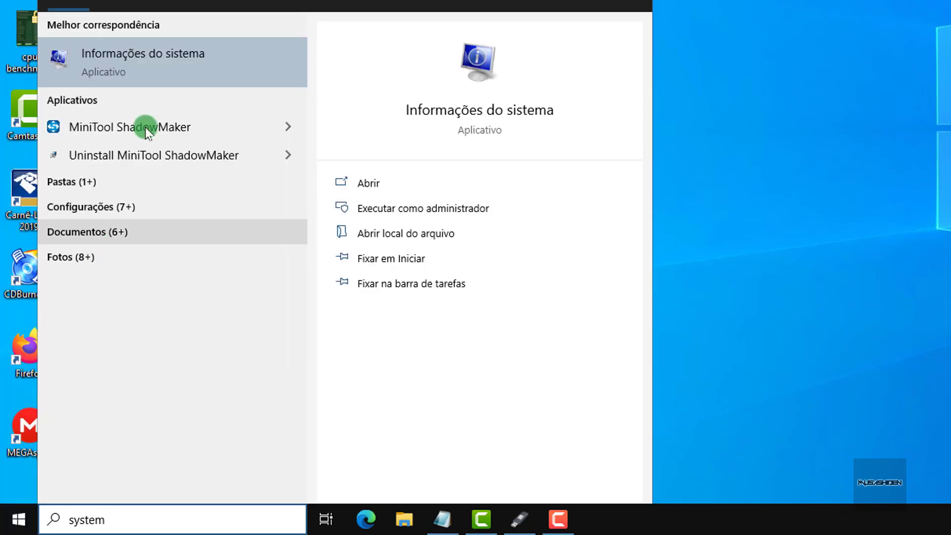
pyautogui.click(189, 67)
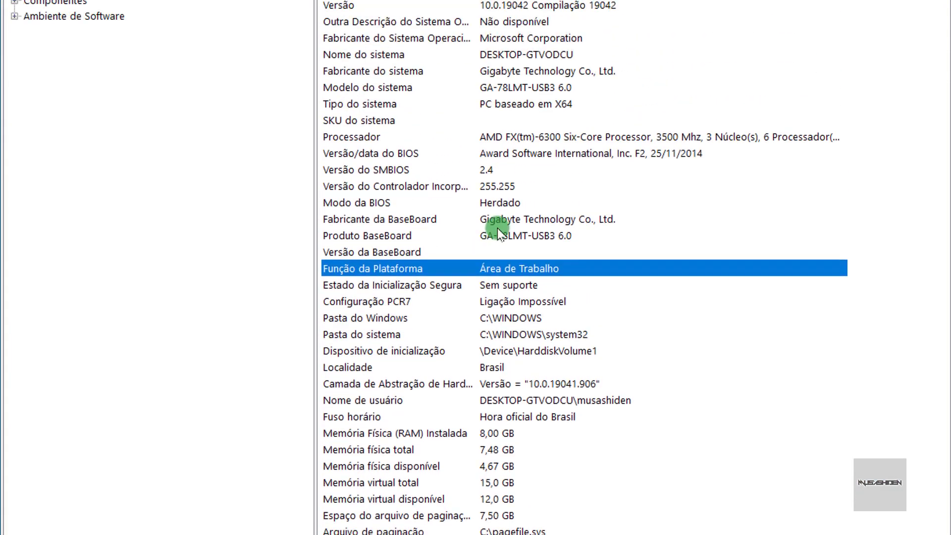
pyautogui.click(519, 286)
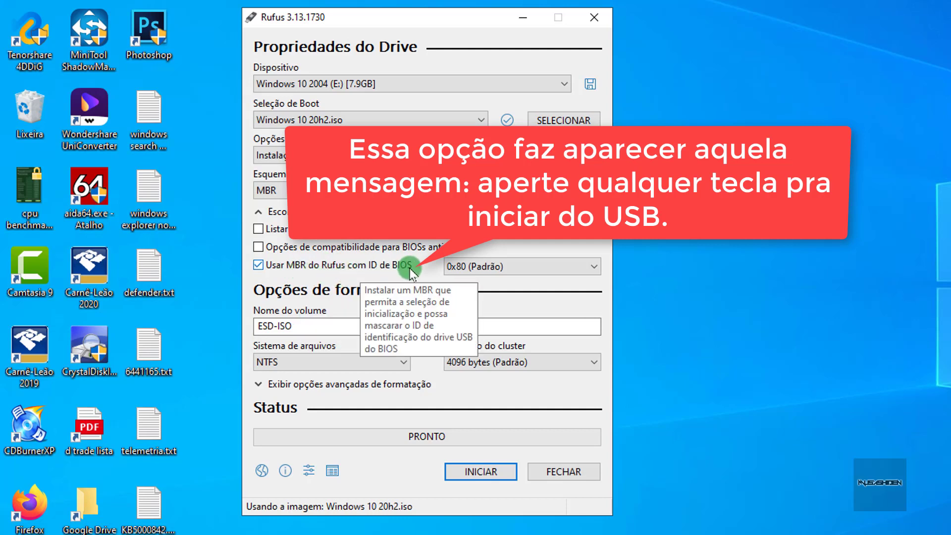
# Back in Rufus, check the BIOS ID choices without changing them and name the volume Windows 10 20h2.
pyautogui.click(531, 266)
pyautogui.click(531, 266)
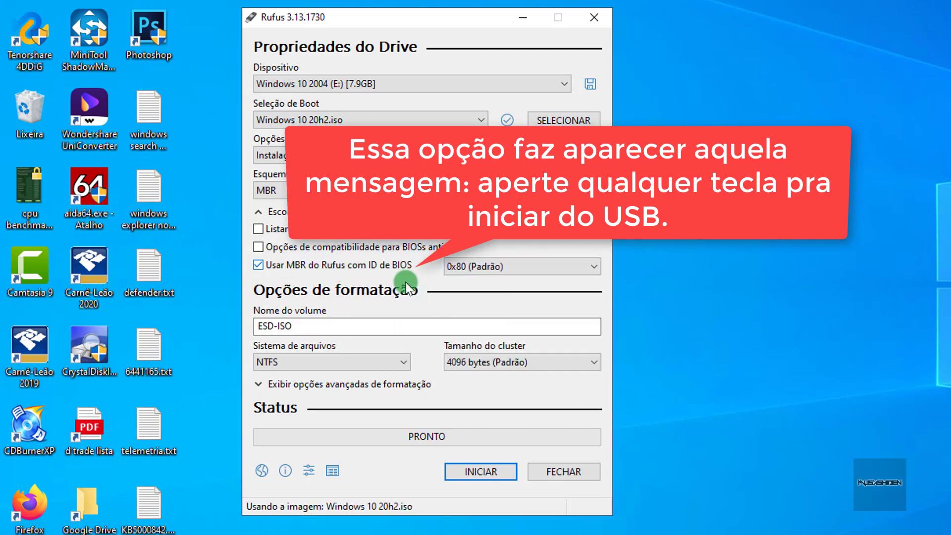
pyautogui.click(364, 325)
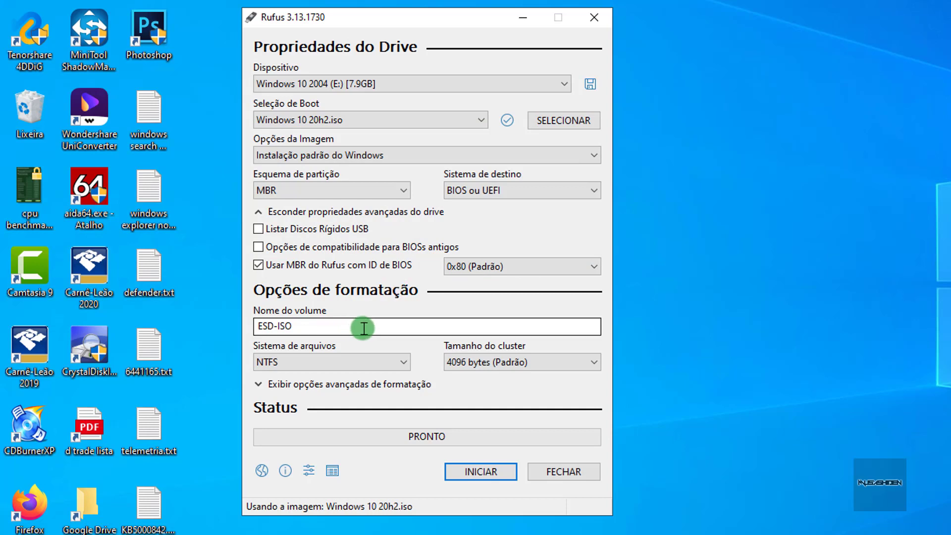
pyautogui.moveTo(370, 325); pyautogui.dragTo(254, 327)
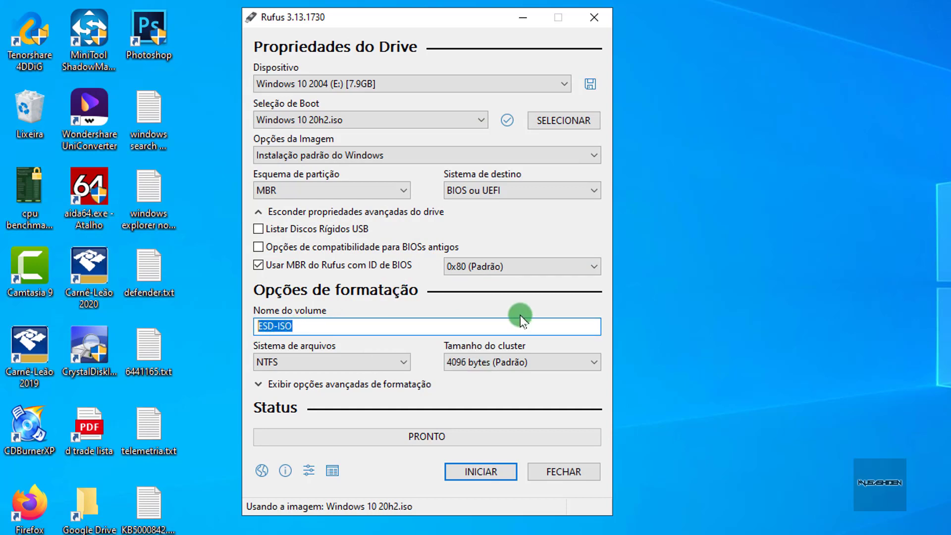
pyautogui.write('Windows 10 20h2')
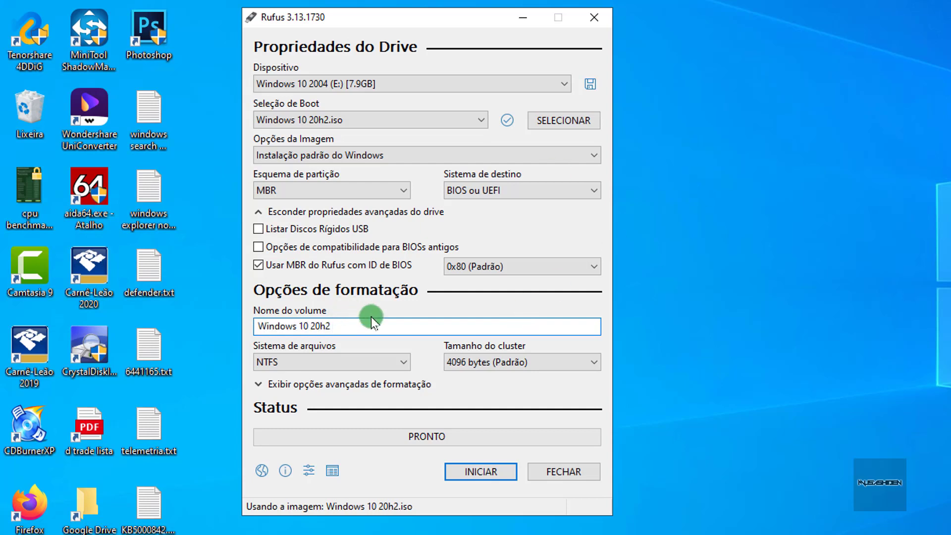
# Choose NTFS as the file system and keep the default cluster size of 4096 bytes.
pyautogui.click(384, 361)
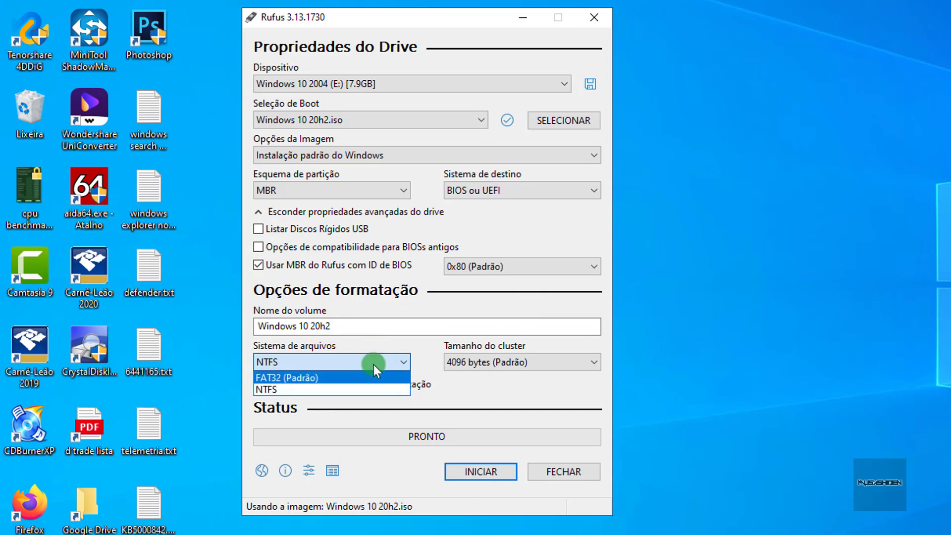
pyautogui.click(319, 389)
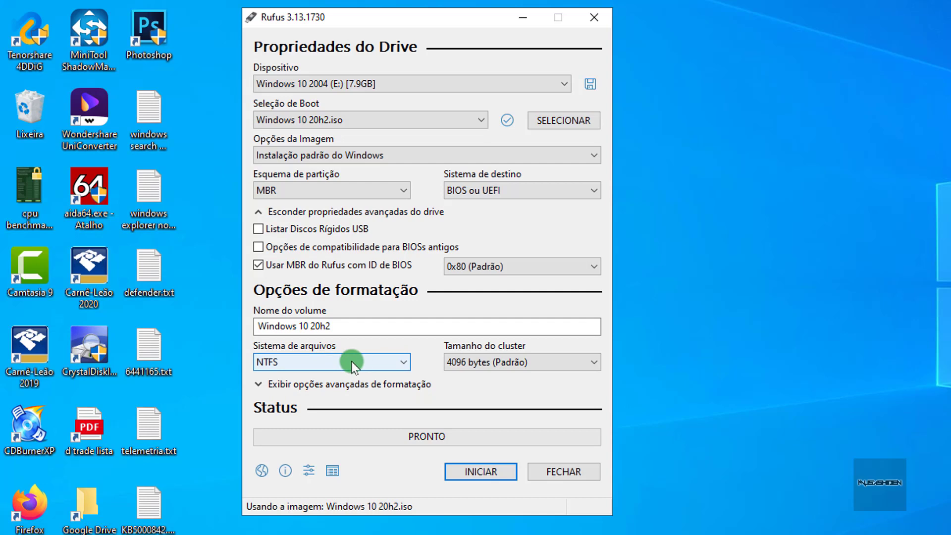
pyautogui.click(554, 361)
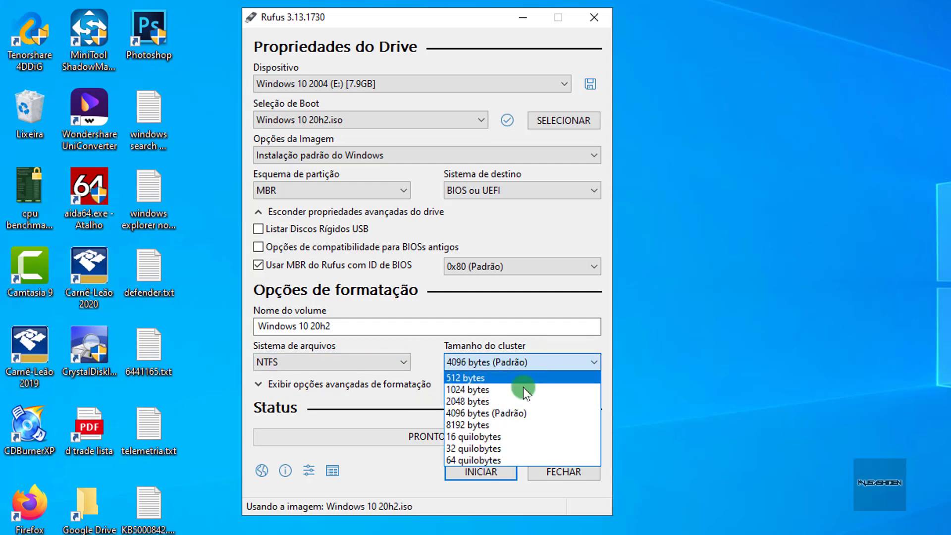
pyautogui.click(536, 362)
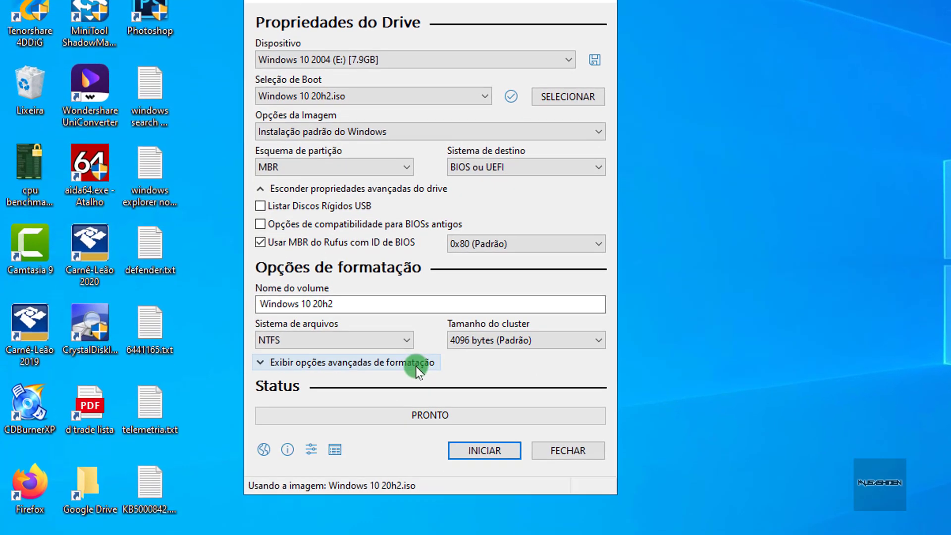
# Expand the advanced formatting options to review them, and check the volume name without changing it.
pyautogui.click(407, 384)
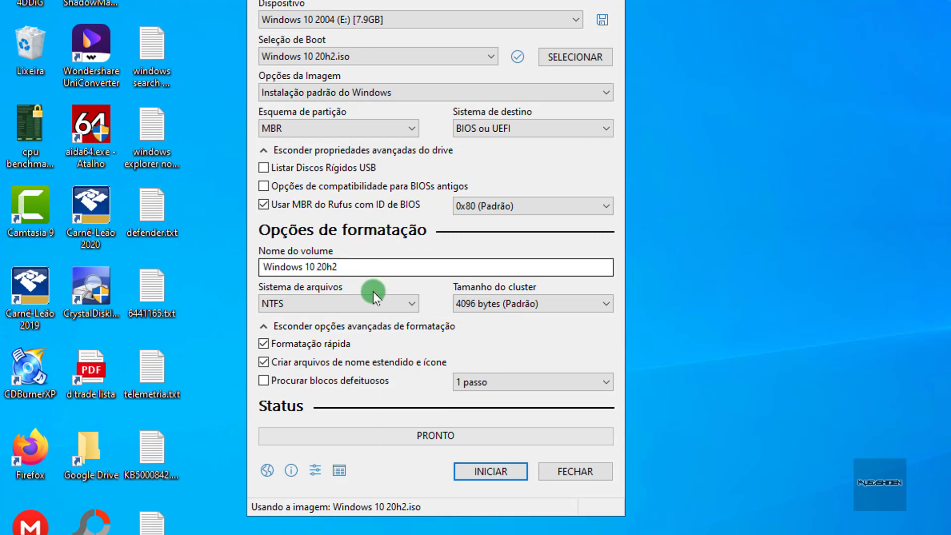
pyautogui.click(391, 267)
pyautogui.press('Left')
pyautogui.press('Left')
pyautogui.press('Left')
pyautogui.press('Left')
pyautogui.press('Left')
pyautogui.press('Left')
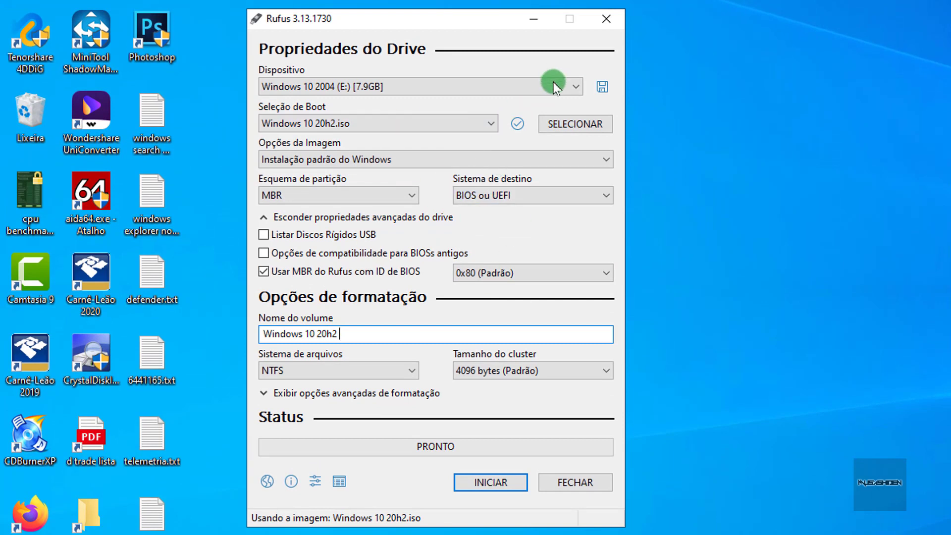
# Keep Windows 10 2004 (E:) as the target device and start writing the Windows 10 20h2.iso image.
pyautogui.click(560, 86)
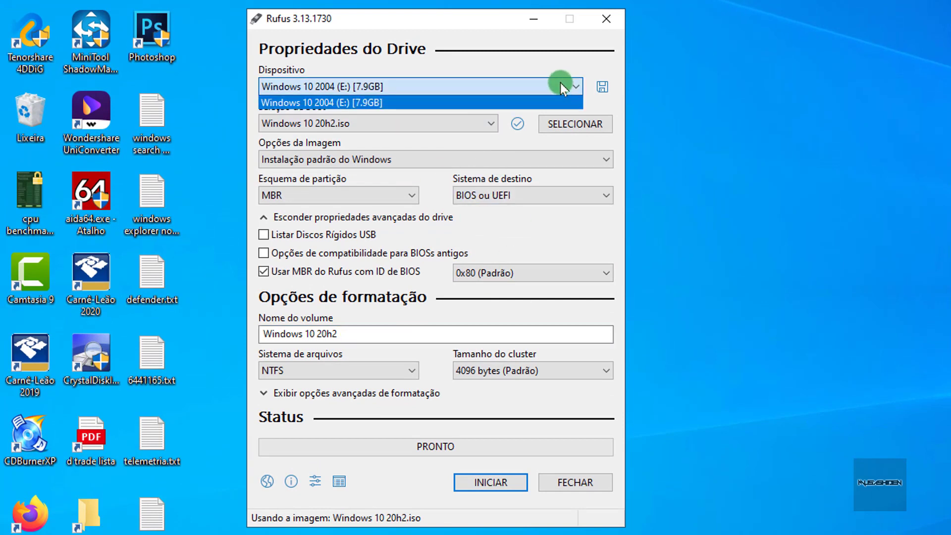
pyautogui.click(561, 86)
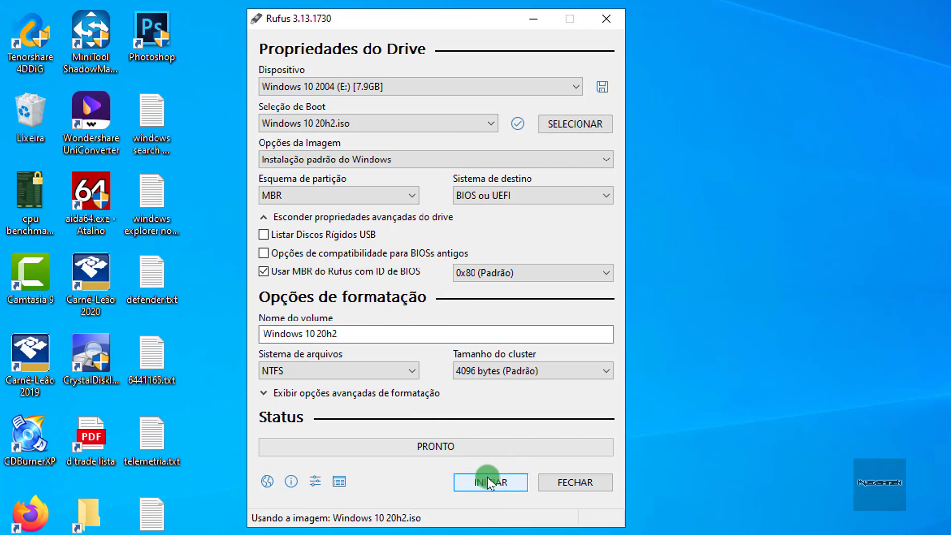
pyautogui.click(515, 485)
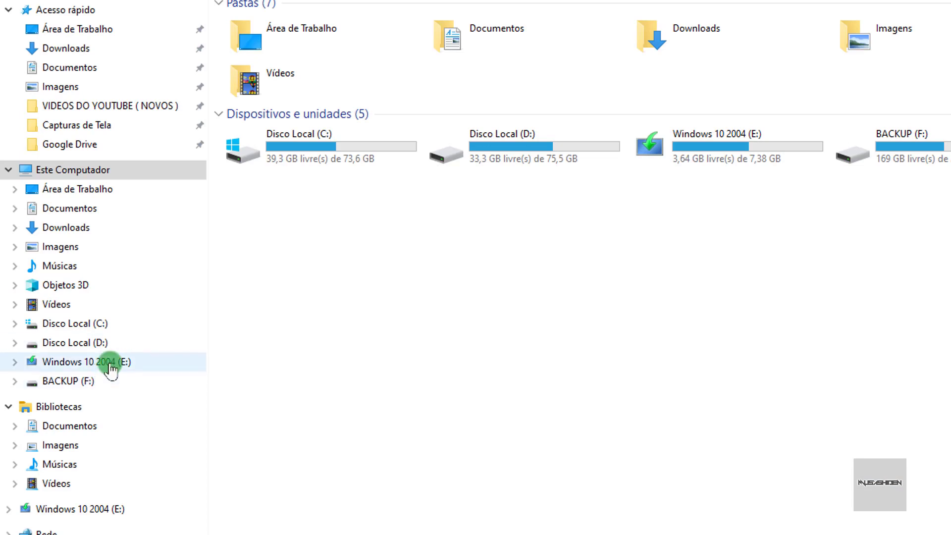
# Check the files on drive E: in File Explorer, and accept in Rufus that all its data is erased.
pyautogui.click(110, 364)
pyautogui.moveTo(323, 204); pyautogui.dragTo(351, 16)
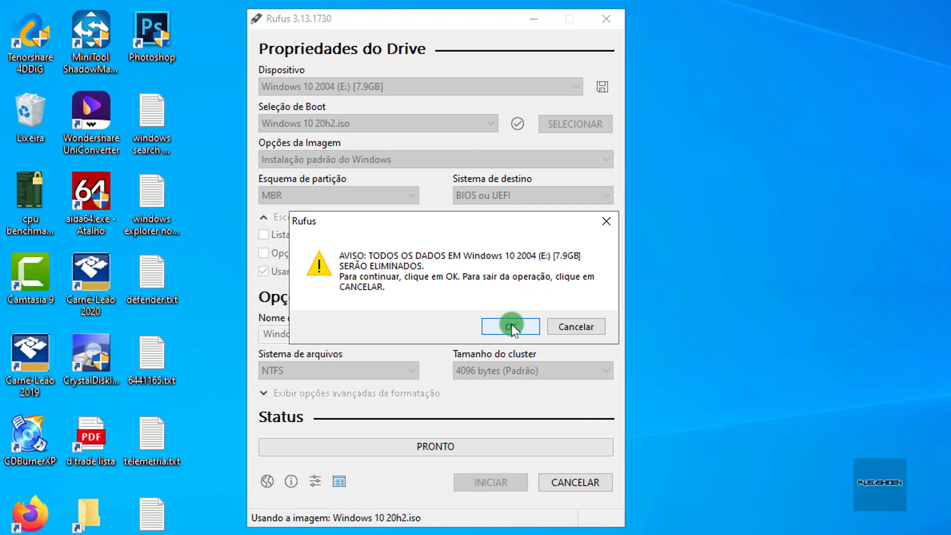
pyautogui.click(512, 327)
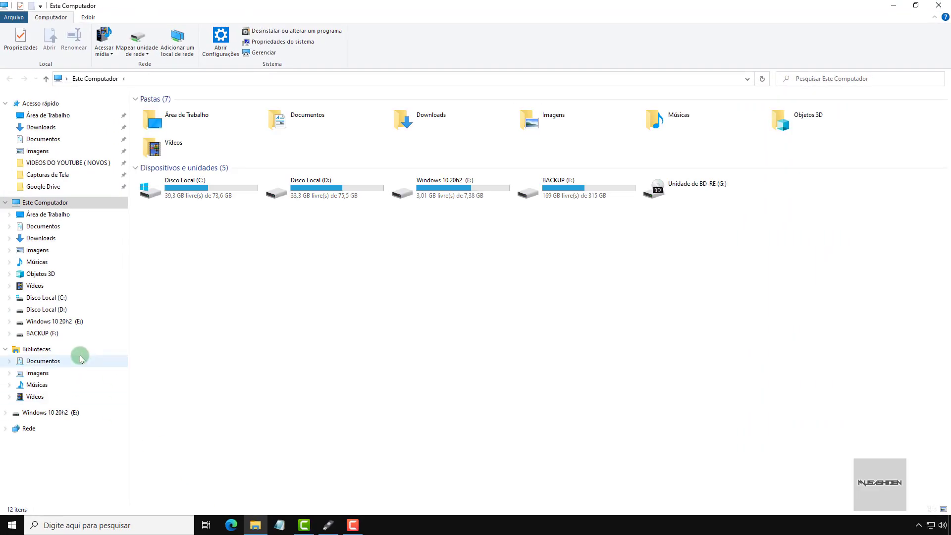
# In File Explorer, open the Windows 10 20h2 (E:) drive to examine its files and view its properties.
pyautogui.click(74, 321)
pyautogui.rightClick(254, 226)
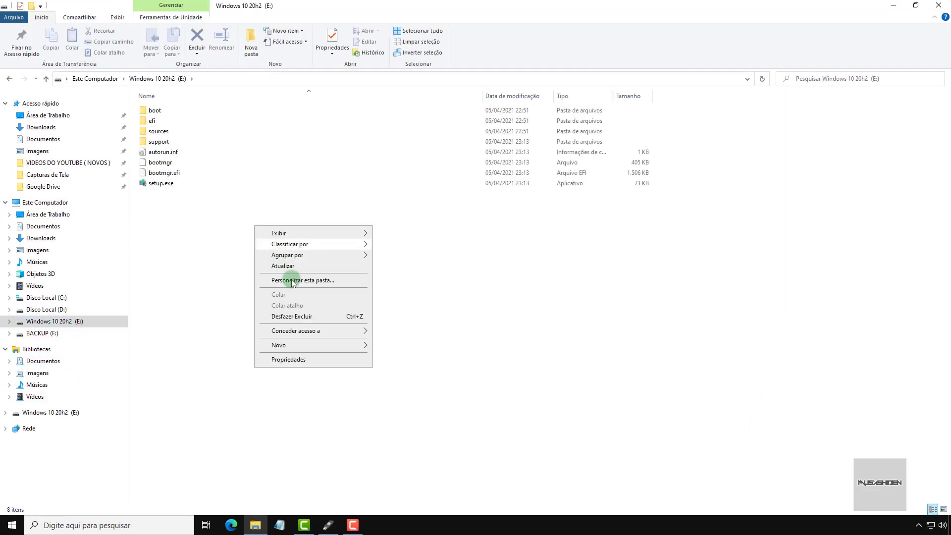
pyautogui.click(307, 360)
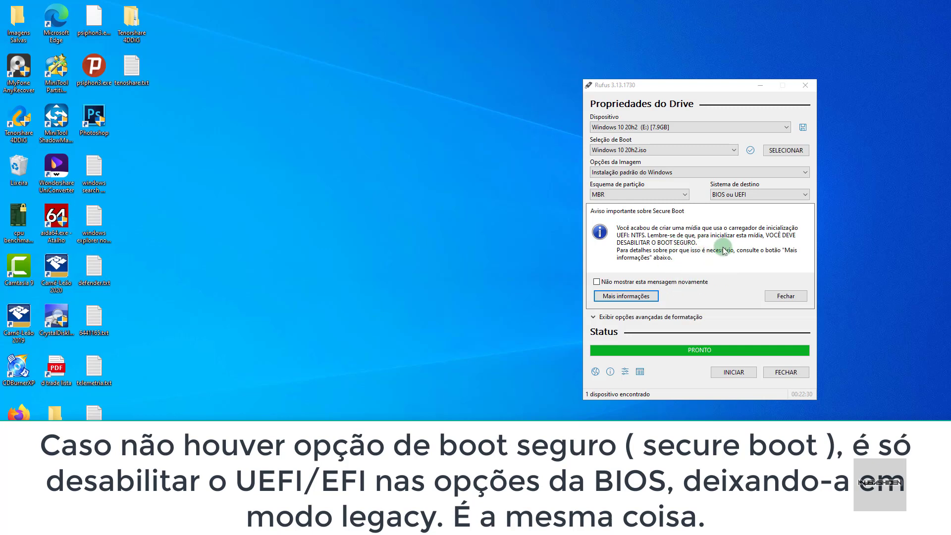
# Close the Secure Boot notice and Rufus, and check the drives listed in File Explorer before closing it.
pyautogui.click(786, 296)
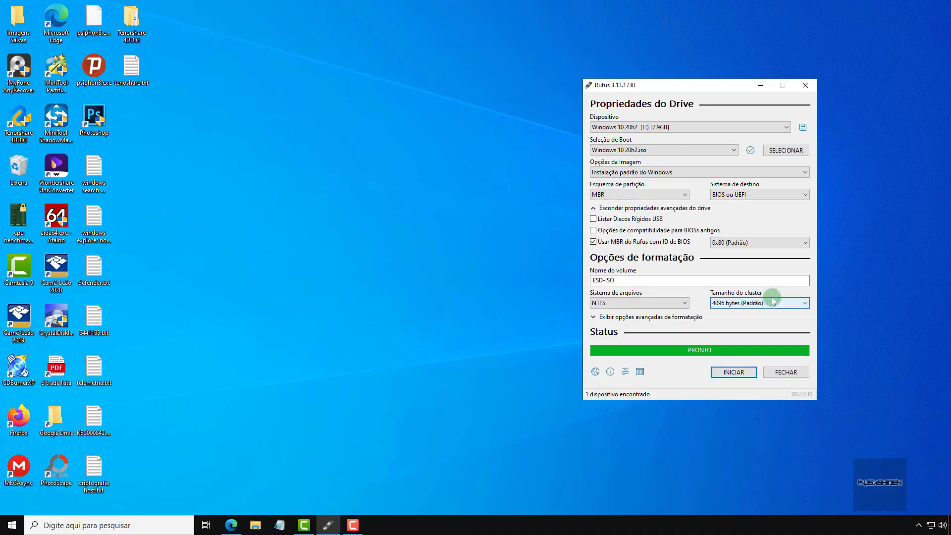
pyautogui.click(781, 371)
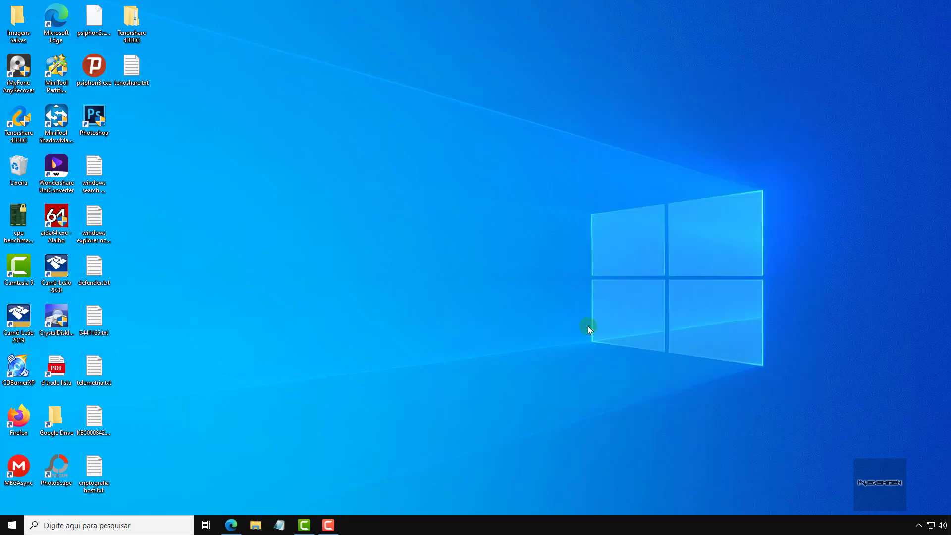
pyautogui.press('super+e')
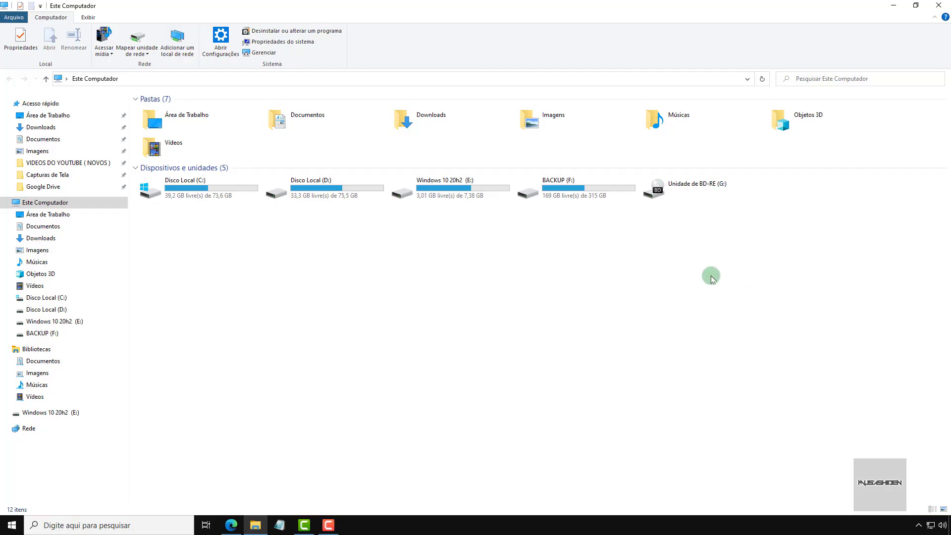
pyautogui.click(947, 4)
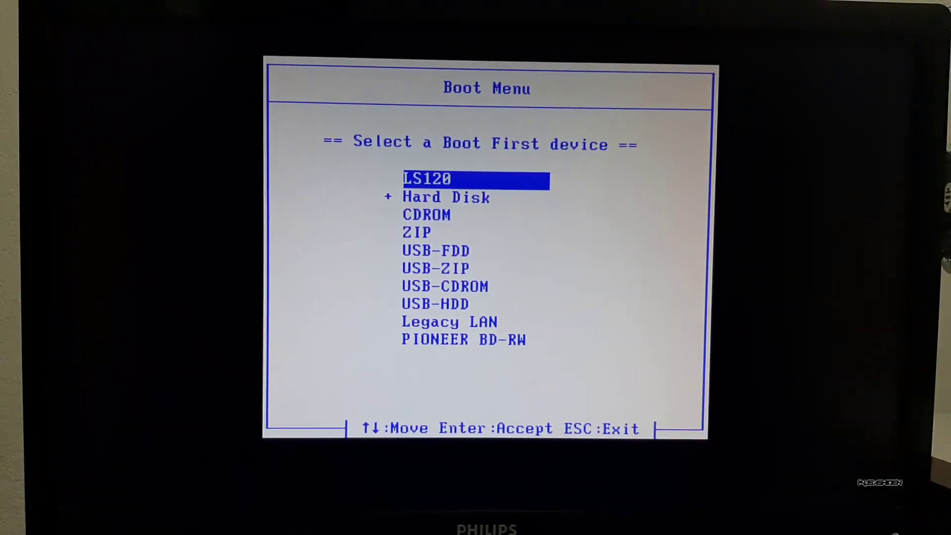
# In the computer's Boot Menu, choose USB-HDD as the first boot device and accept it.
pyautogui.press('Down')
pyautogui.press('Down')
pyautogui.press('Down')
pyautogui.press('Down')
pyautogui.press('Down')
pyautogui.press('Down')
pyautogui.press('Down')
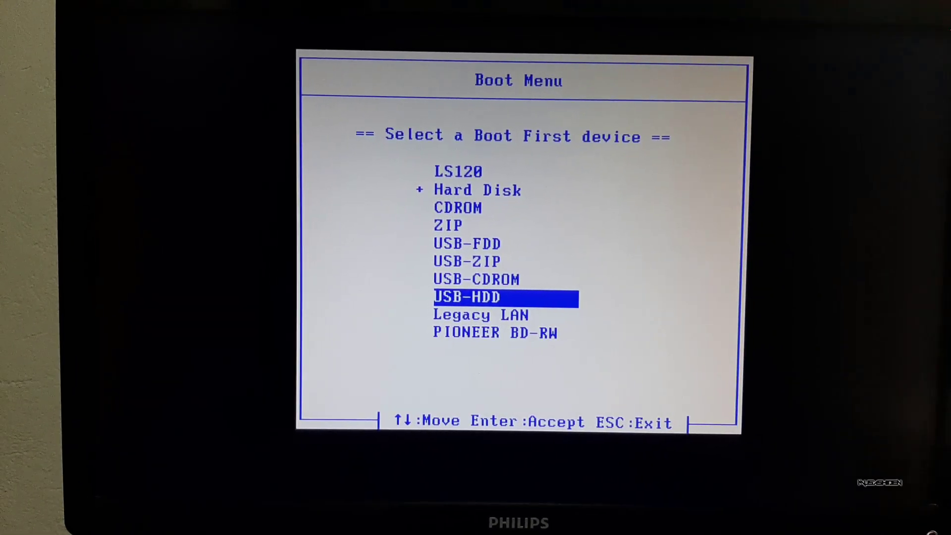
pyautogui.press('Return')
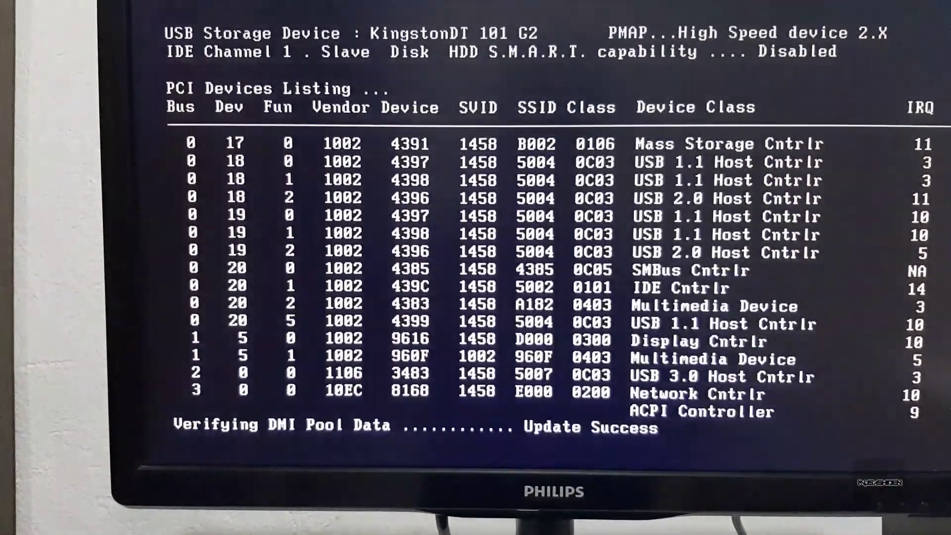